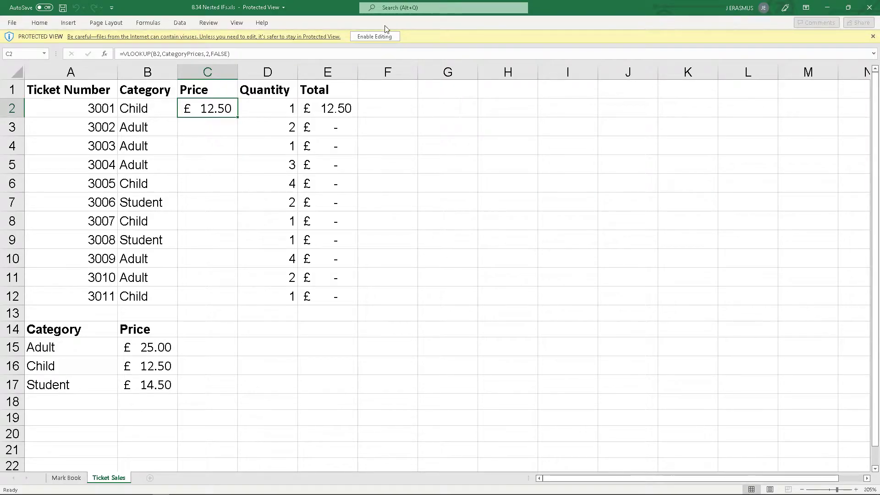
Enable editing for the workbook and switch to the Mark Book worksheet
left_click(374, 37)
left_click(73, 479)
Read the Practical Activity 8.26 instructions in Chapter 8.pdf and inspect the grade formula in C3 of the Mark Book worksheet
key("alt+Tab")
key("alt+Tab")
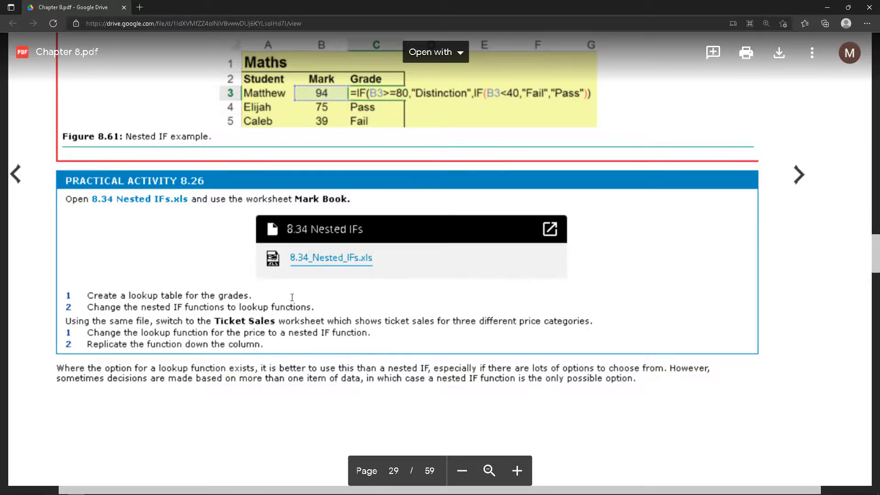
key("alt+Tab")
key("alt+Tab")
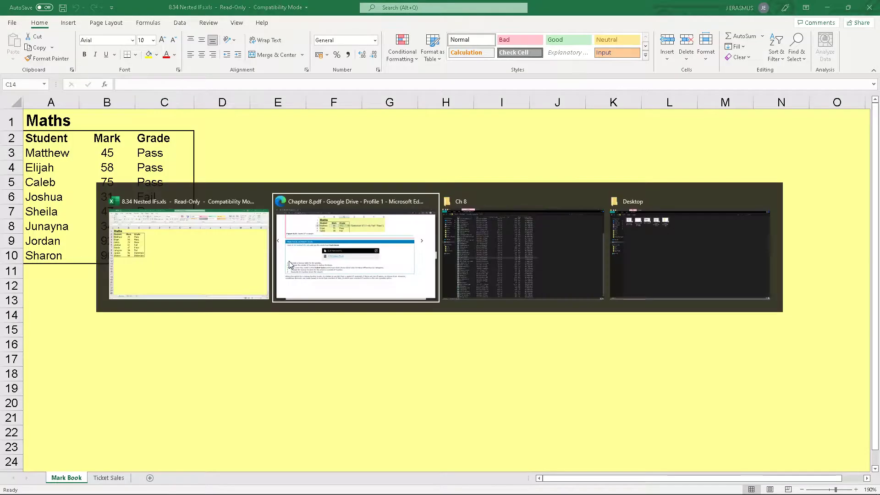
key("alt+Tab")
left_click(290, 264)
left_click(168, 153)
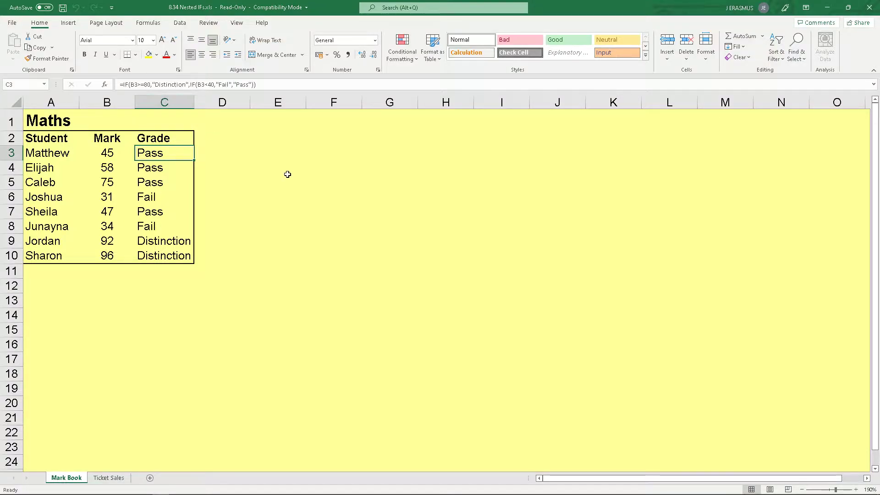
Start a lookup table in column E with the heading Mark in E2 and thresholds 0, 40 and 80 in E3:E5
left_click(302, 124)
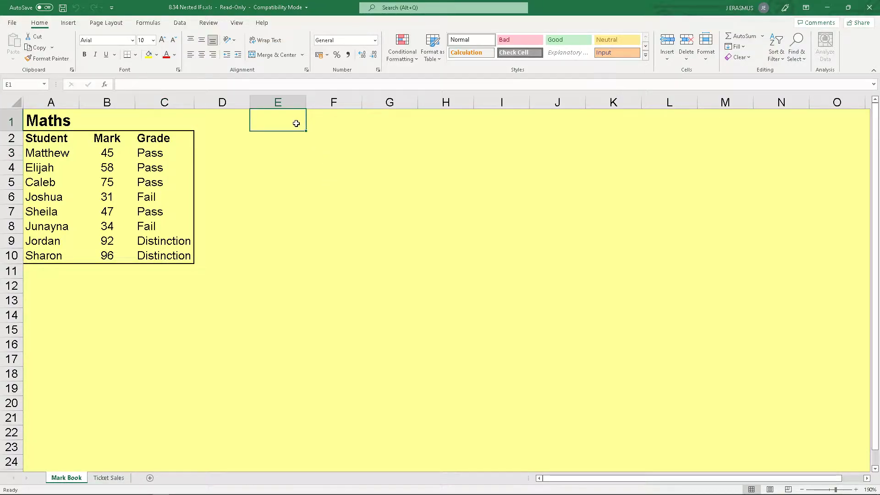
left_click(298, 139)
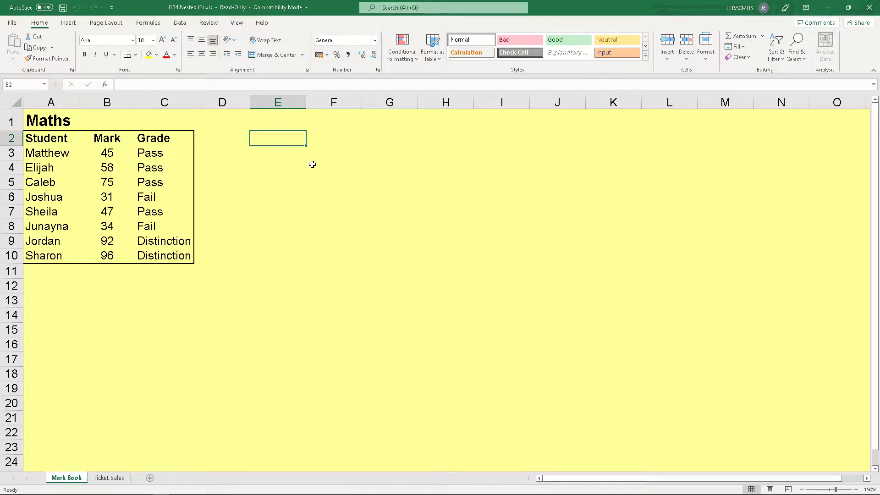
type("Mark")
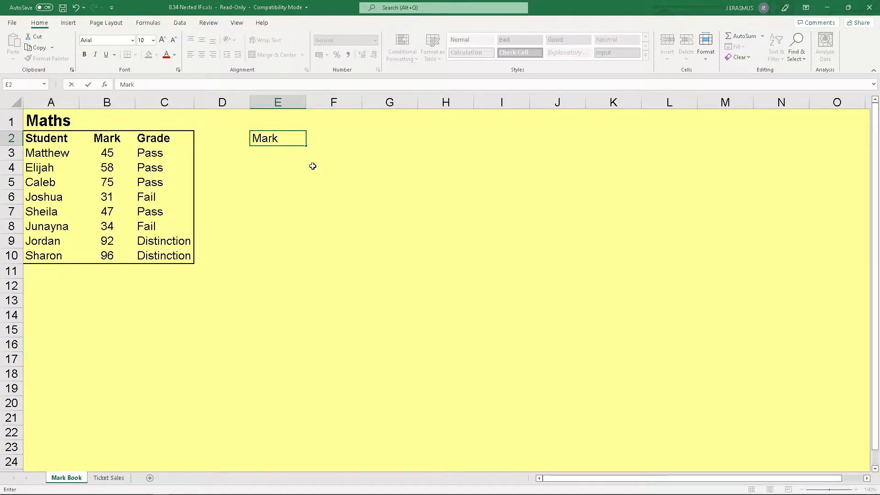
key("Return")
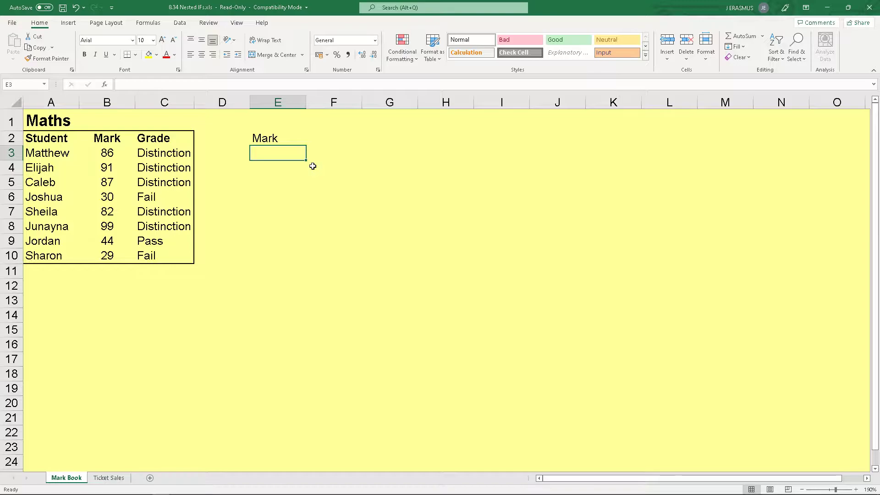
type("0")
key("Return")
type("40")
key("Return")
type("80")
key("Return")
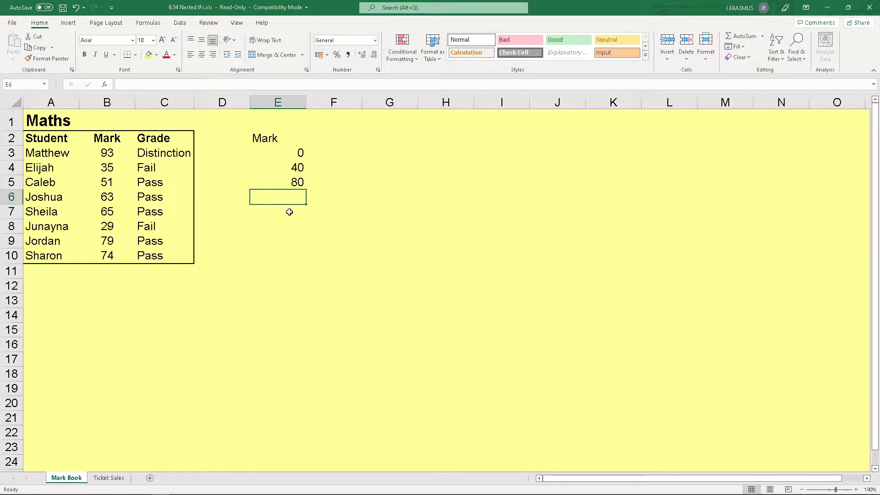
Enter the grades Fail, Pass and Distinction beside the thresholds 0, 40 and 80 in F3:F5
left_click(333, 187)
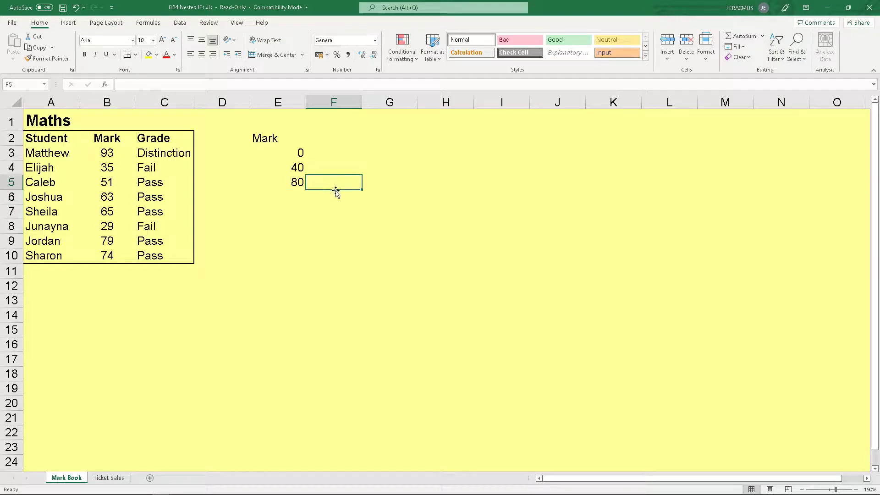
type("Distinction")
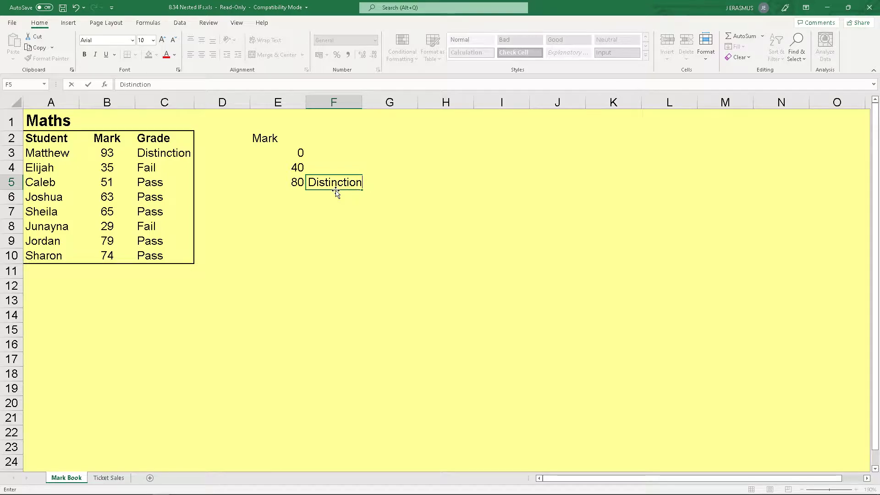
key("Up")
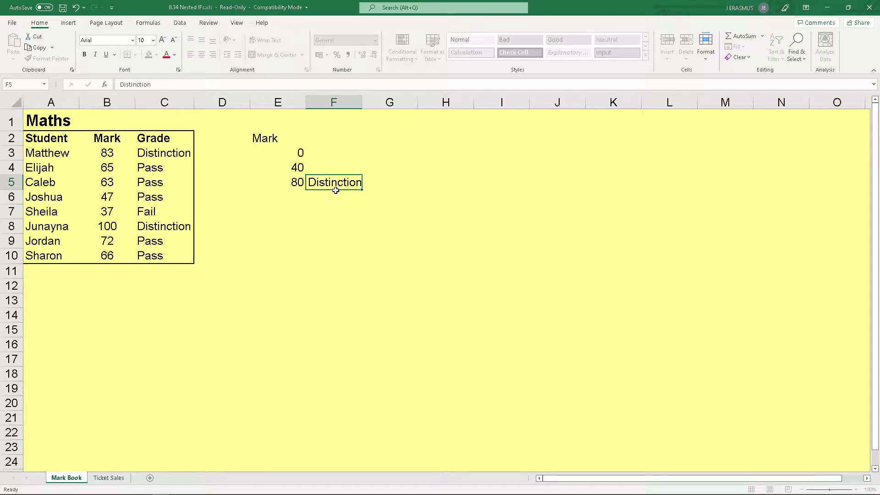
type("Pass")
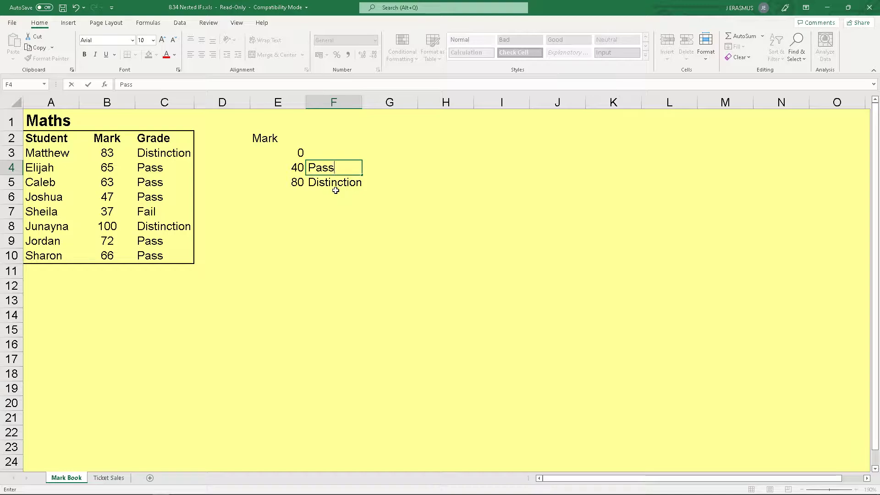
key("Up")
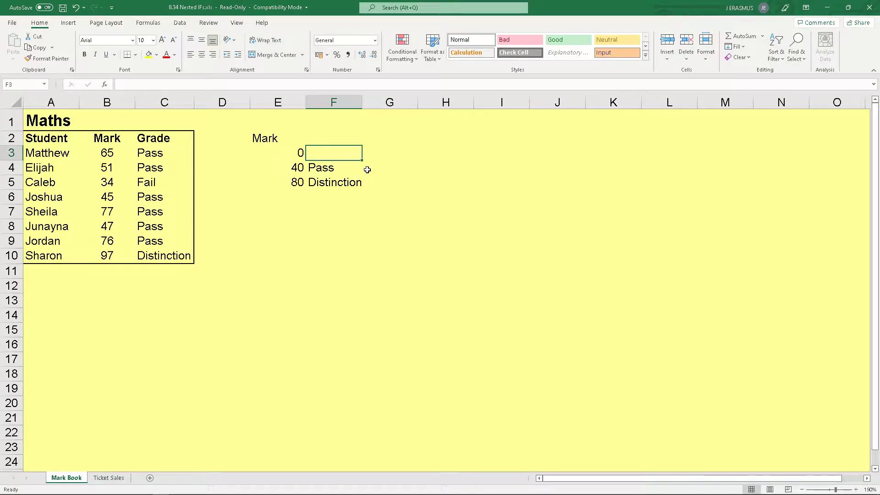
type("Fail")
key("Return")
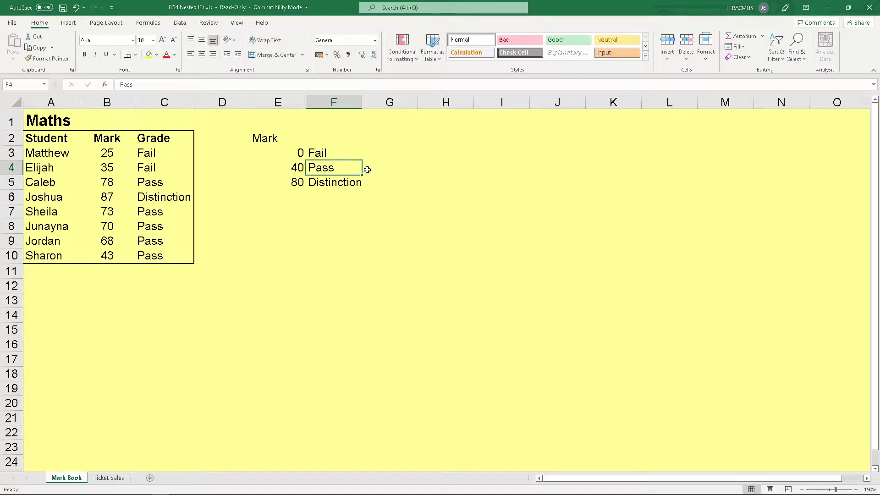
left_click(335, 154)
left_click(292, 151)
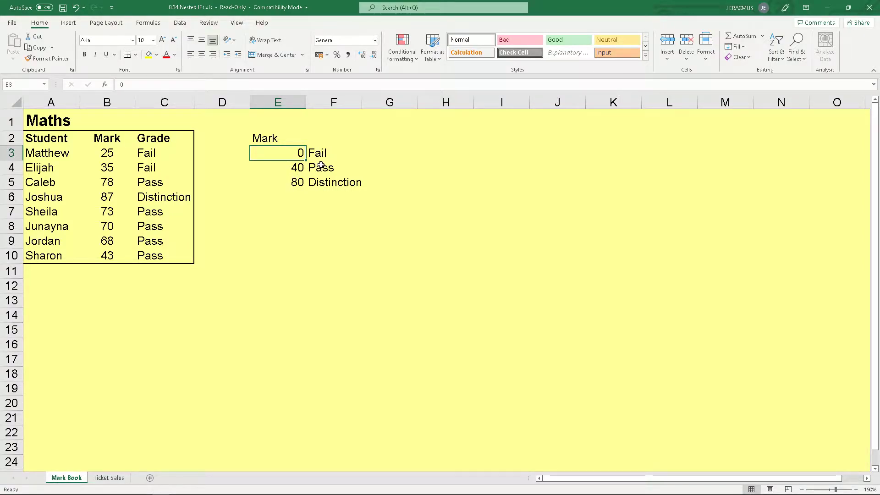
left_click(293, 182)
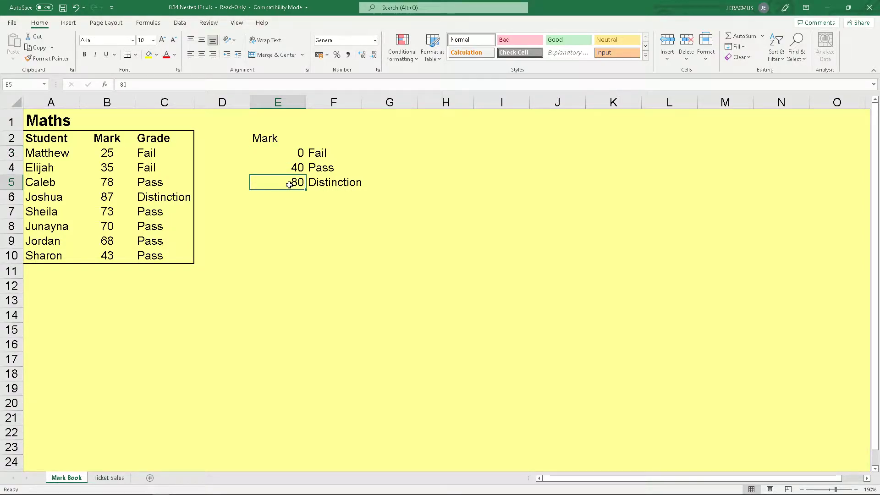
left_click(290, 199)
type("100")
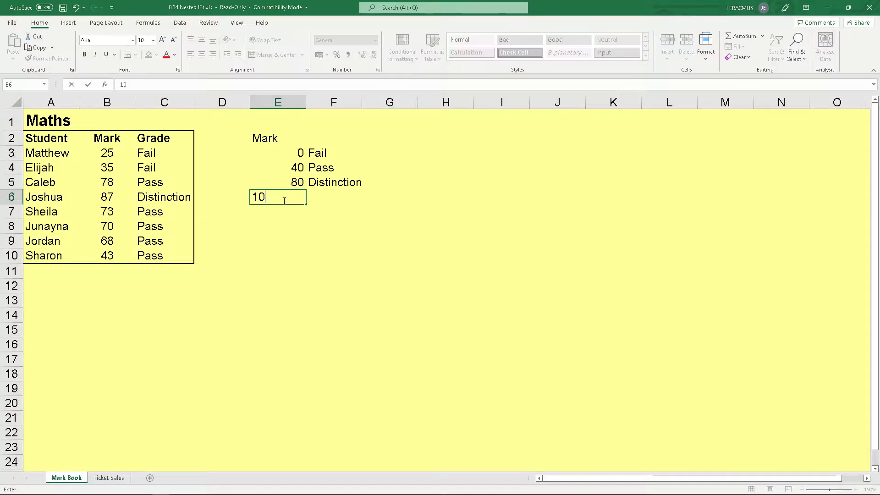
key("Return")
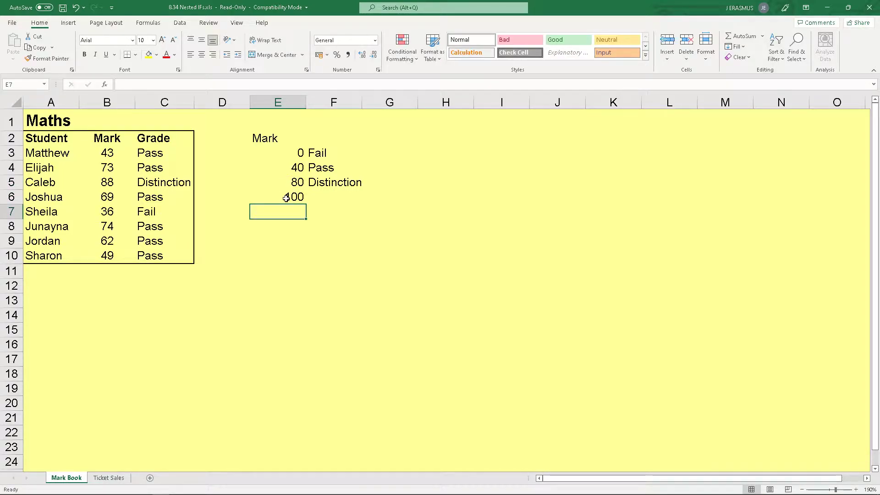
key("Up")
key("Delete")
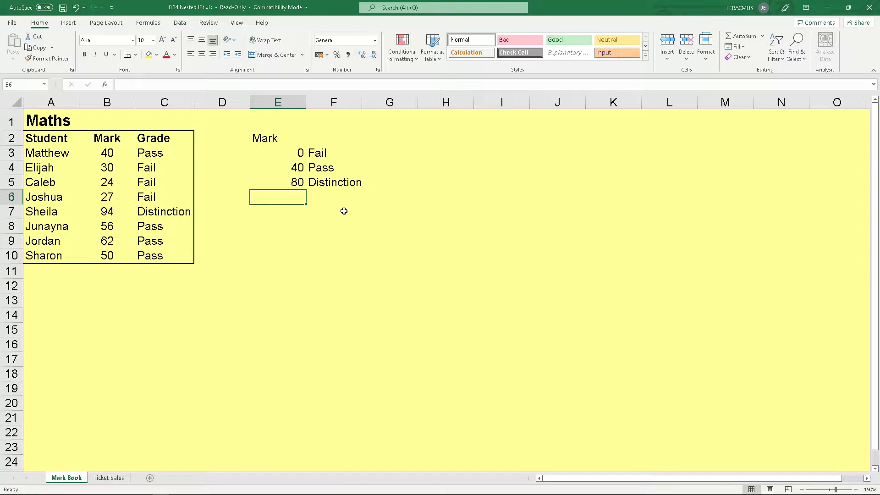
Add the heading Result in F2 above the grades of the lookup table
left_click(351, 211)
left_click(324, 137)
type("Resu")
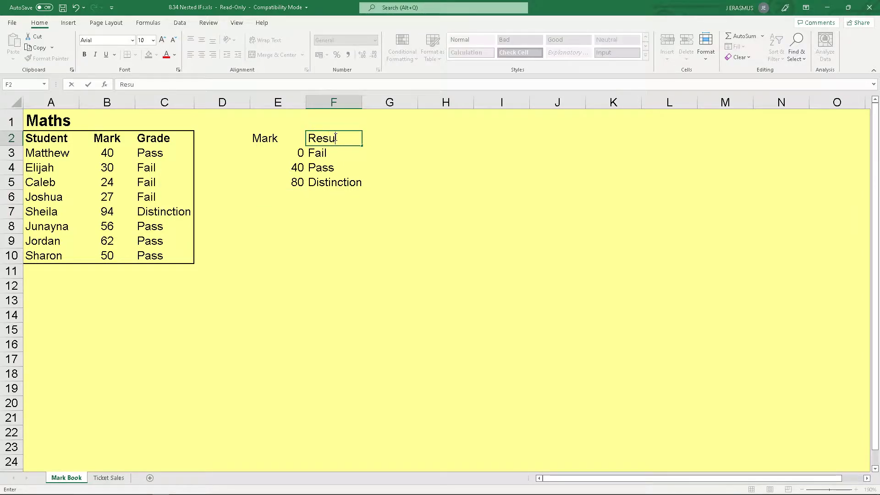
type("lt")
key("Return")
left_click(308, 242)
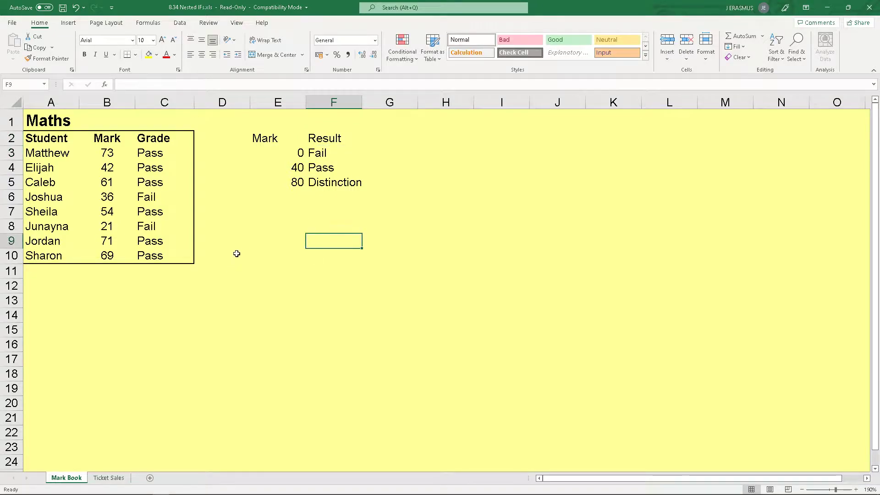
Check the activity instructions and replace the nested IF in C3 with =LOOKUP(B3,E3:E5,F3:F5)
left_click(168, 152)
key("alt+Tab")
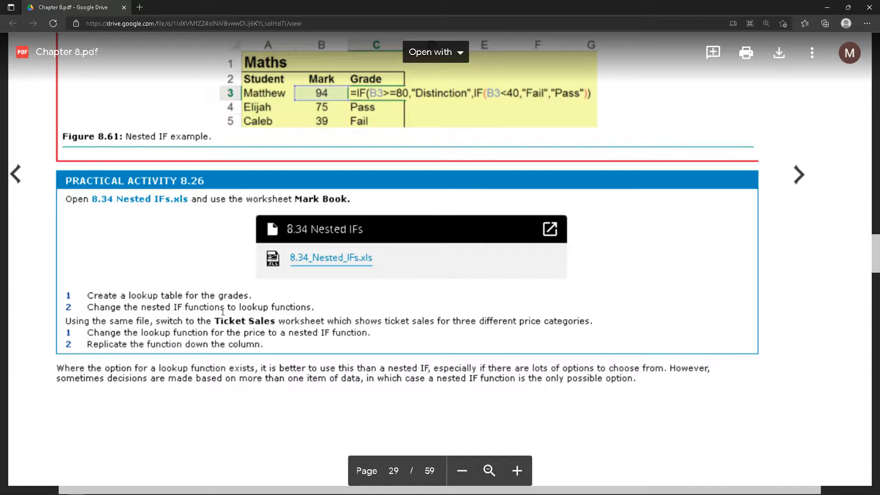
key("alt+Tab")
left_click_drag(257, 84, 100, 95)
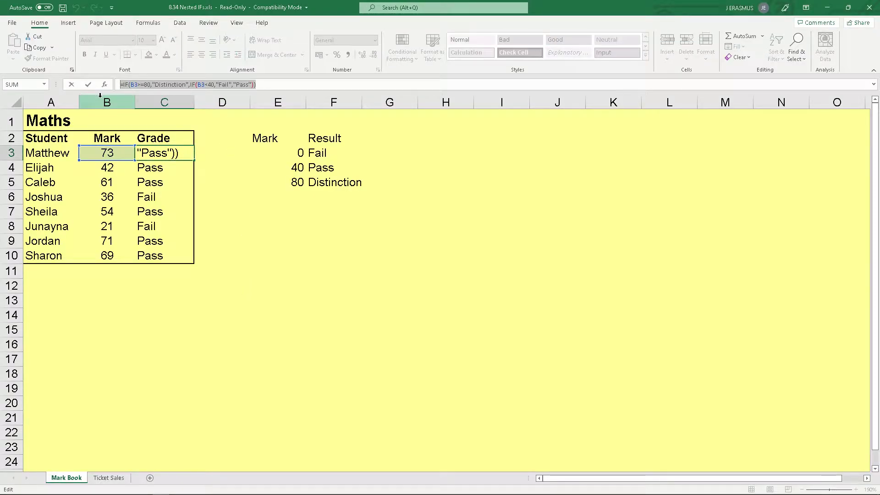
type("=L")
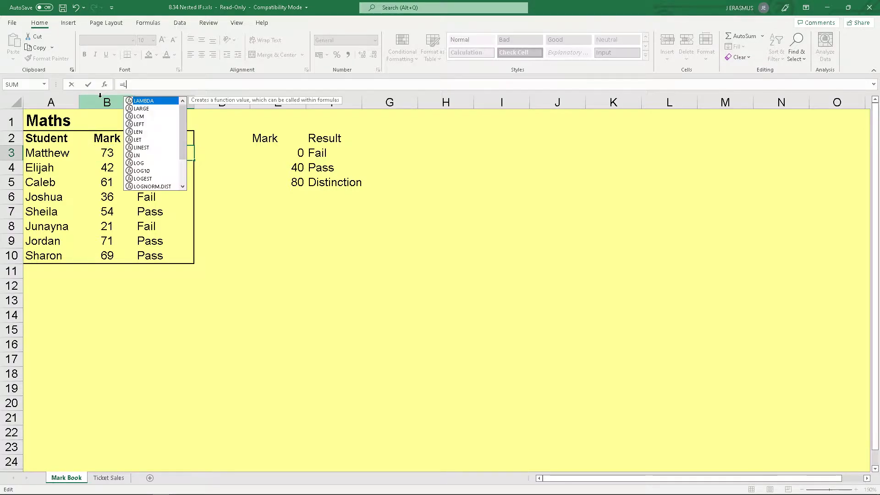
type("OO")
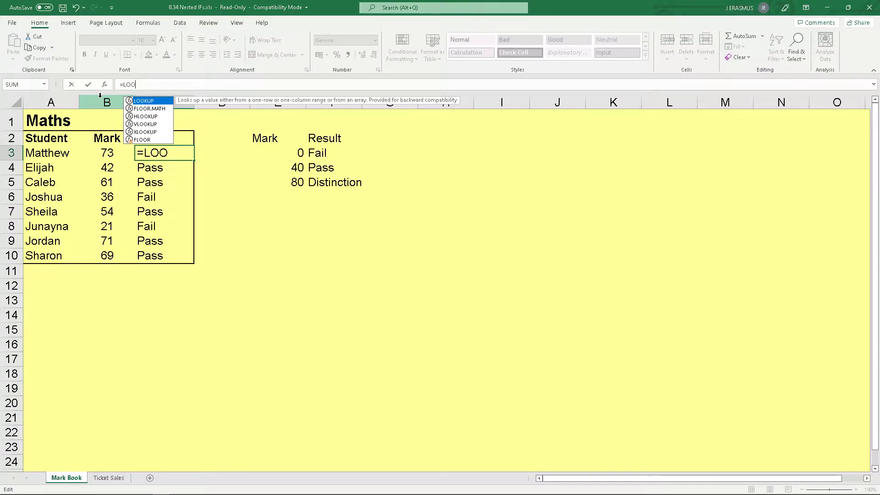
key("Tab")
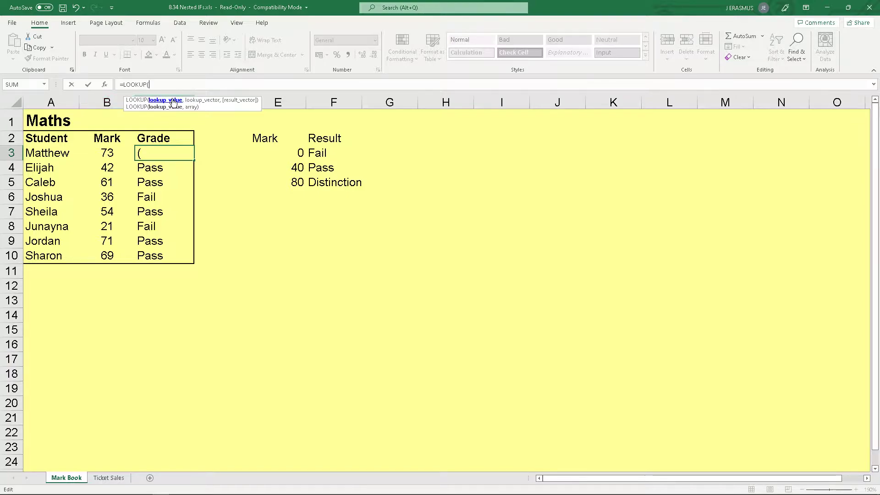
left_click(107, 153)
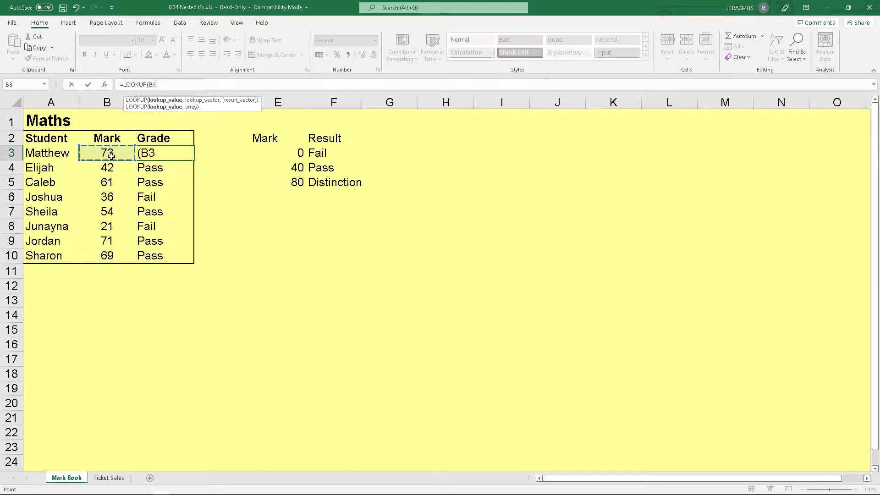
type(",")
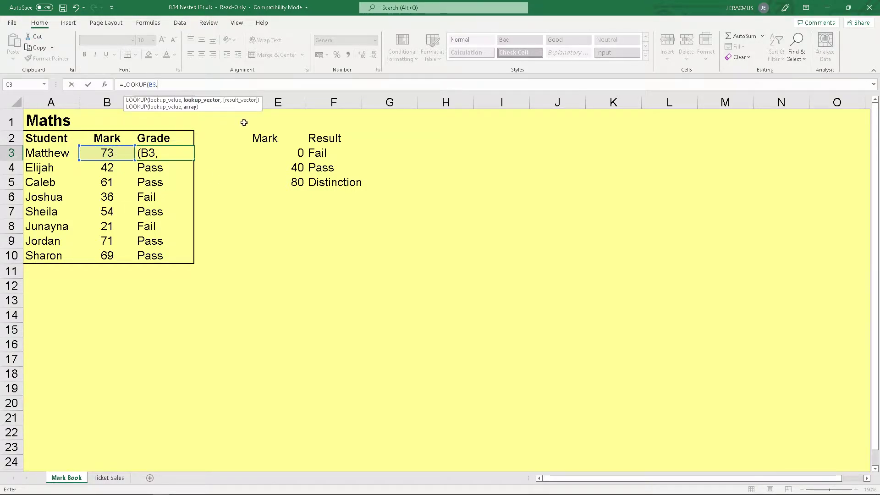
left_click_drag(280, 153, 281, 184)
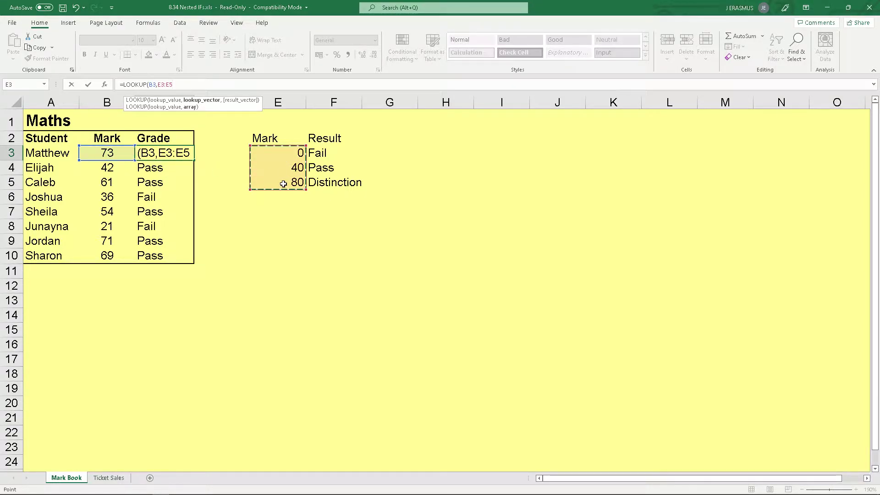
type(",")
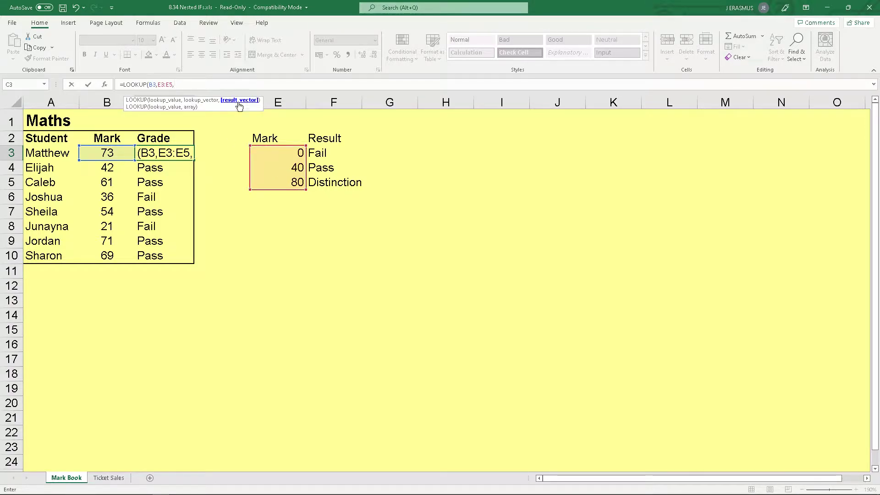
left_click_drag(331, 155, 333, 184)
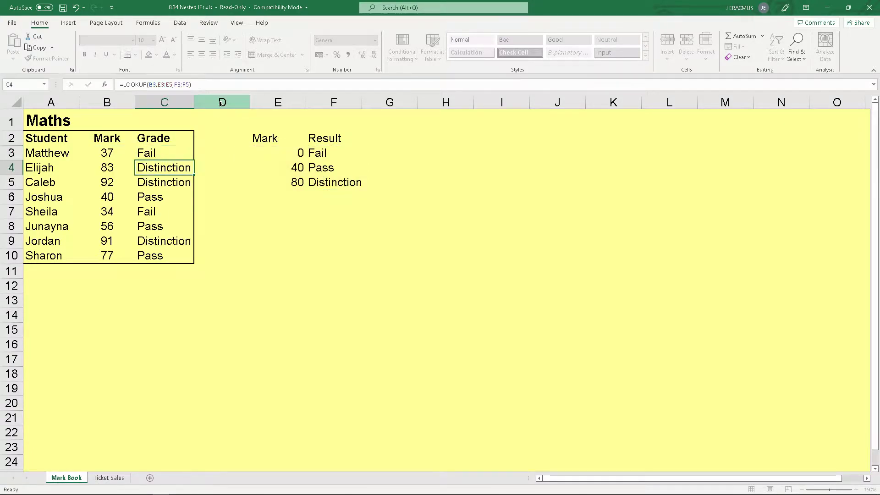
key("Return")
Make the lookup range in the C3 LOOKUP formula absolute as $E$3:$E$5
key("Up")
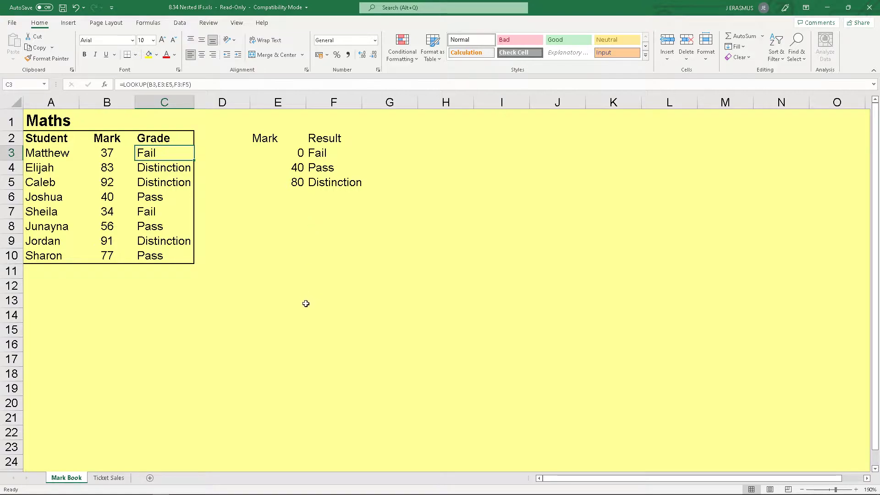
left_click(160, 84)
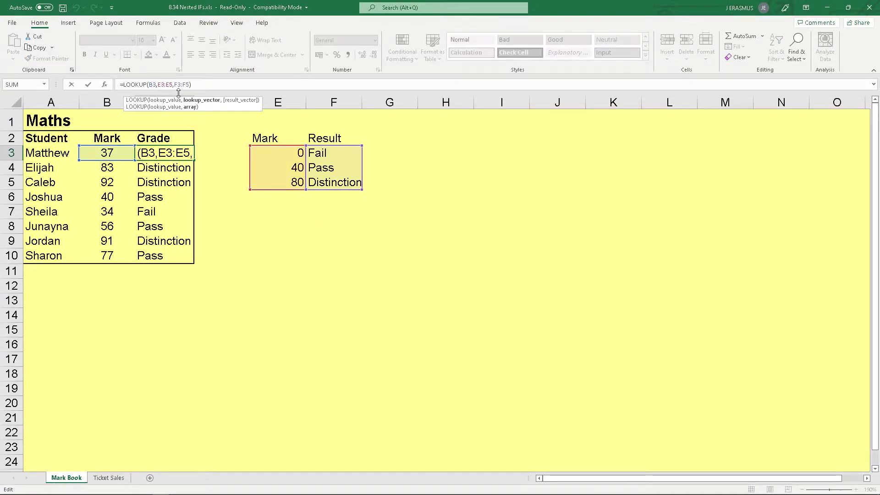
type("$")
left_click(164, 84)
type("$")
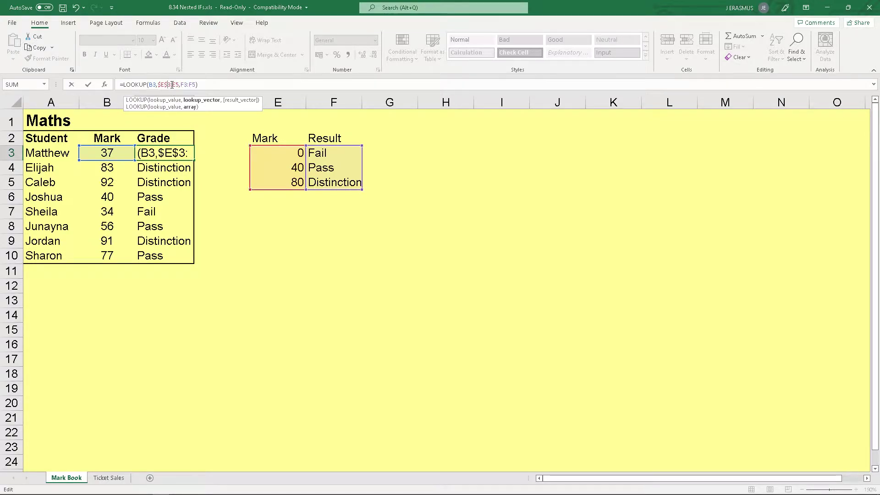
left_click(174, 84)
type("$")
left_click(179, 84)
type("$E$")
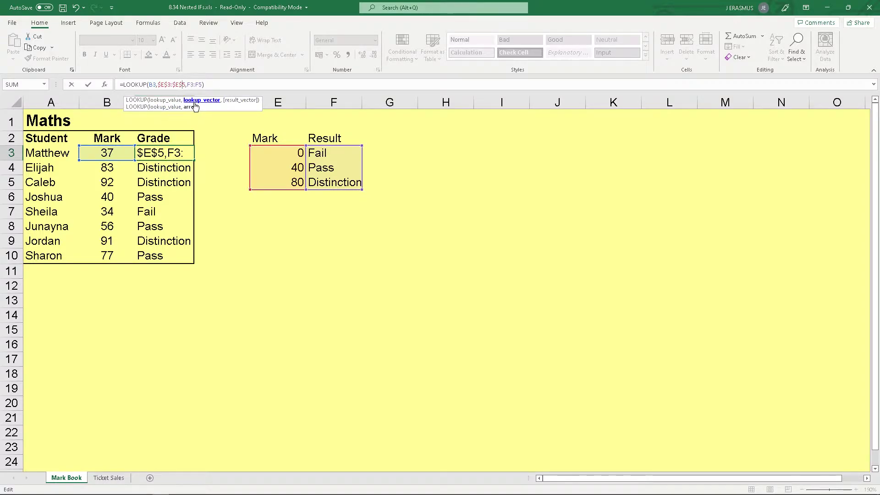
Make the result range in the C3 LOOKUP formula absolute as $F$3:$F$5 and enter the formula
key("Right")
key("Right")
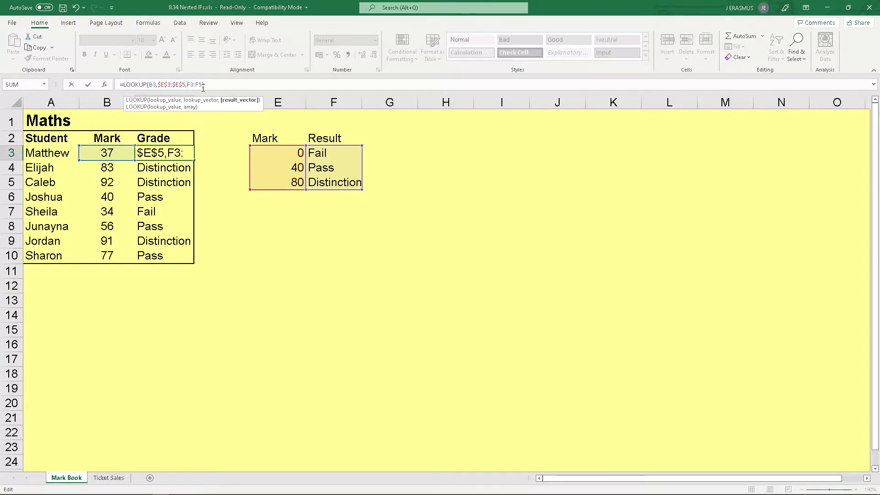
type("$")
left_click(194, 85)
type("$E")
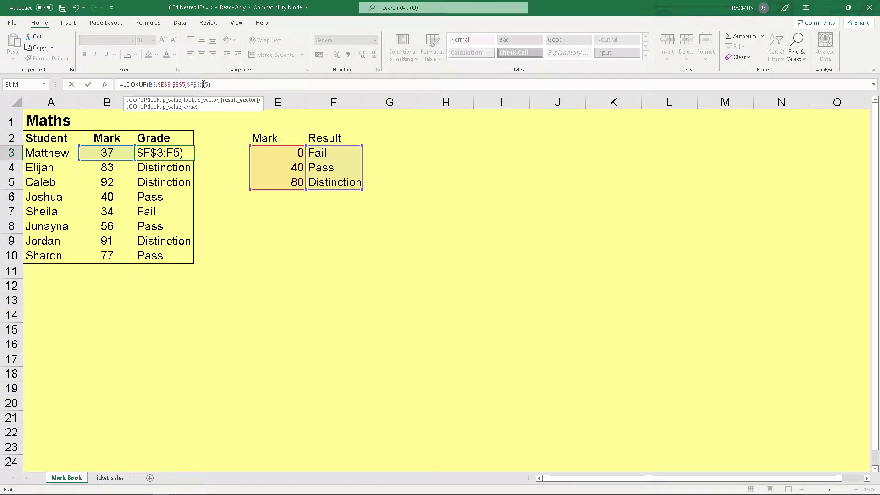
type("$3:$F$")
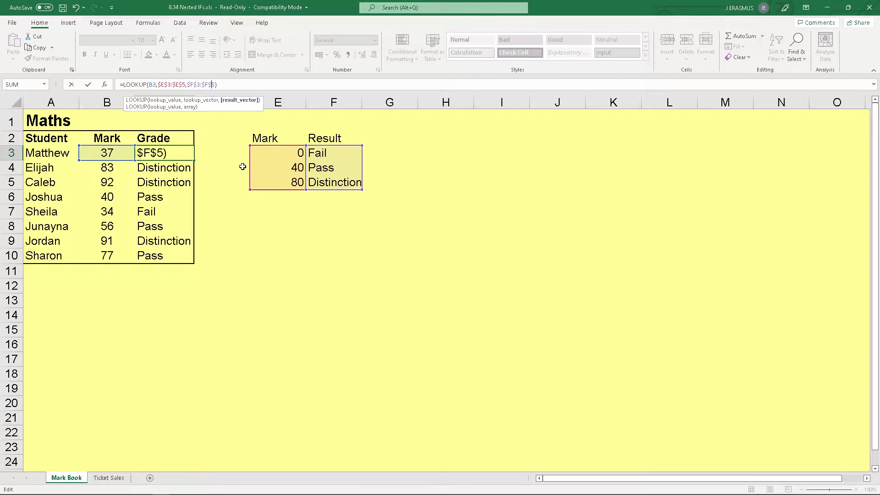
key("Return")
Fill the LOOKUP formula with absolute ranges from C3 down to C10
left_click(192, 158)
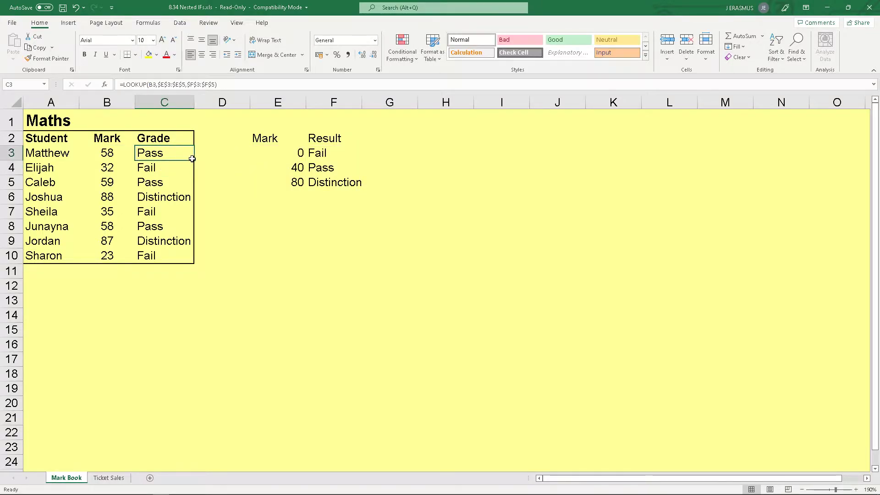
left_click_drag(195, 160, 199, 263)
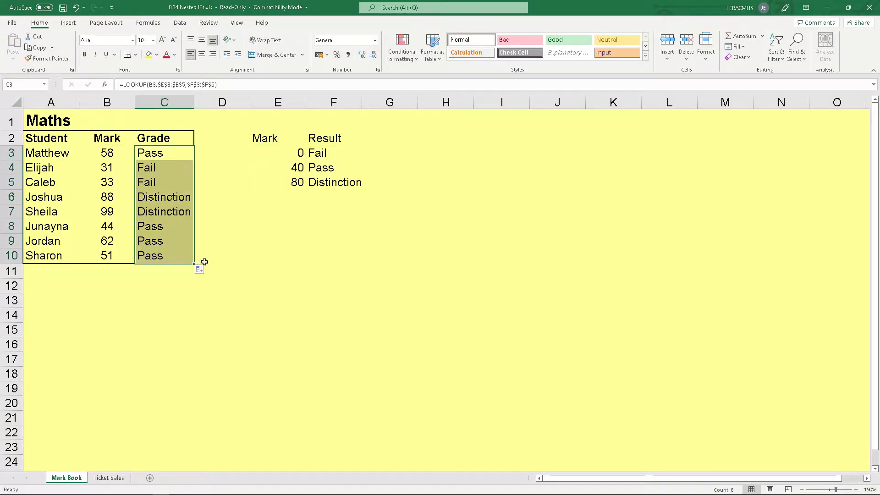
left_click(324, 282)
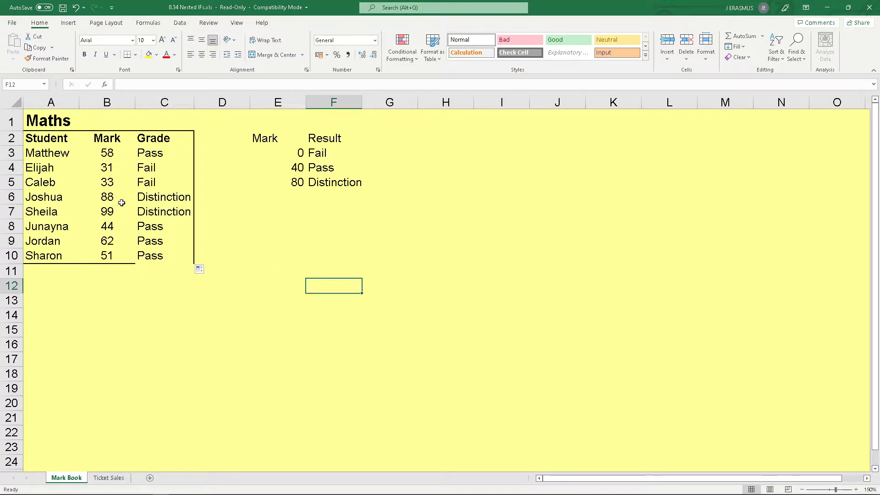
left_click(181, 151)
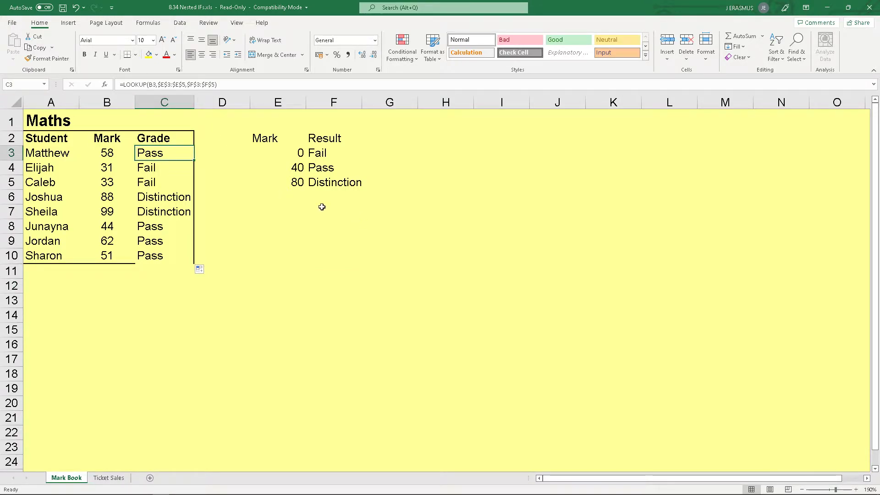
Name the mark thresholds in E3:E5 RefMark
left_click_drag(288, 154, 281, 182)
left_click(20, 84)
type("M")
key("BackSpace")
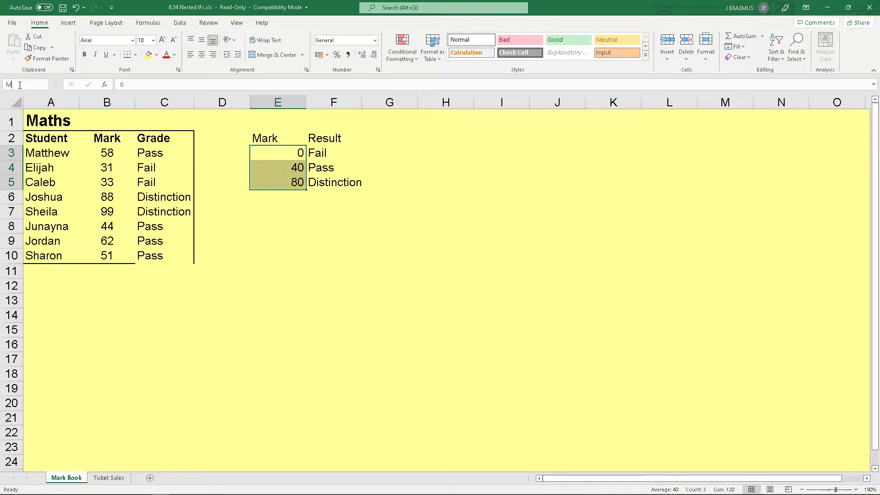
type("RefMark")
key("Return")
Name the grade results in F3:F5 RefResult
left_click(348, 153)
left_click_drag(347, 153, 344, 182)
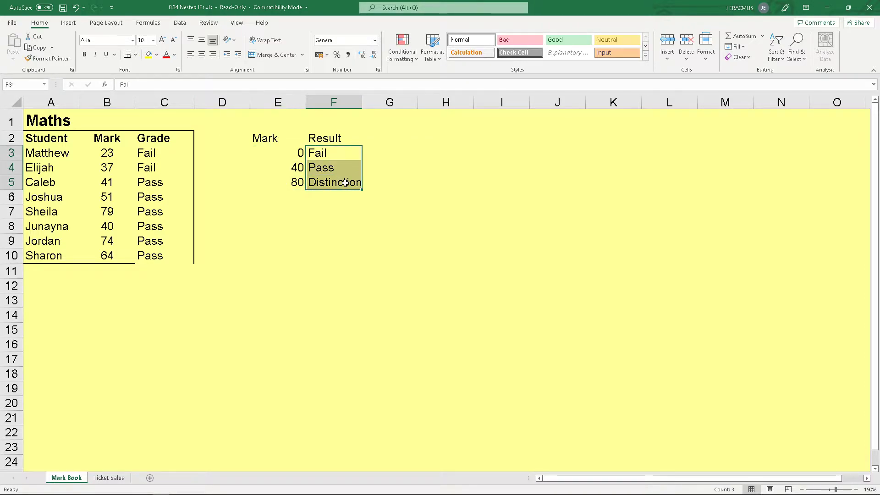
left_click(20, 86)
type("RefResult")
key("Return")
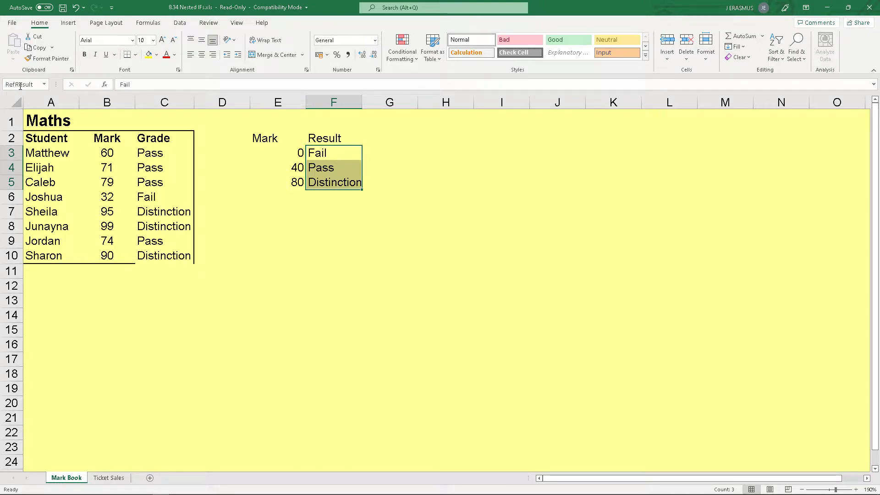
Replace the cell ranges in the C3 formula with the named ranges, giving =LOOKUP(B3,RefMark,RefResult)
left_click(181, 150)
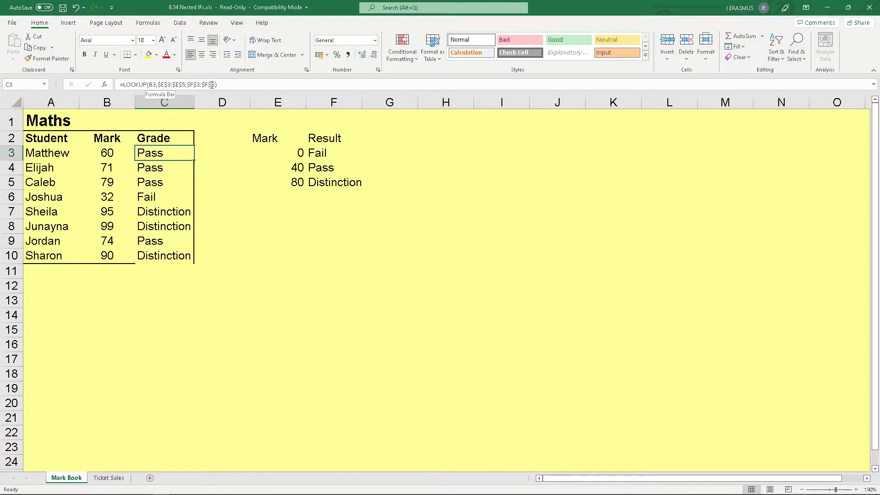
left_click_drag(214, 84, 159, 87)
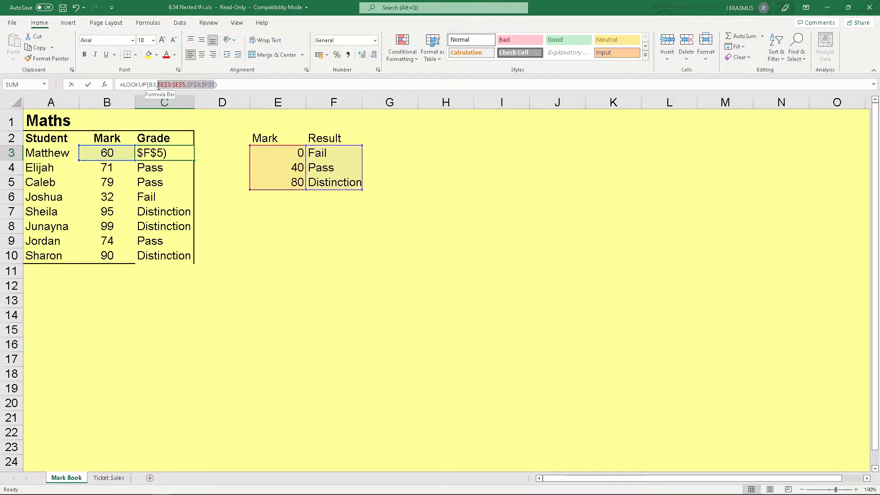
key("Delete")
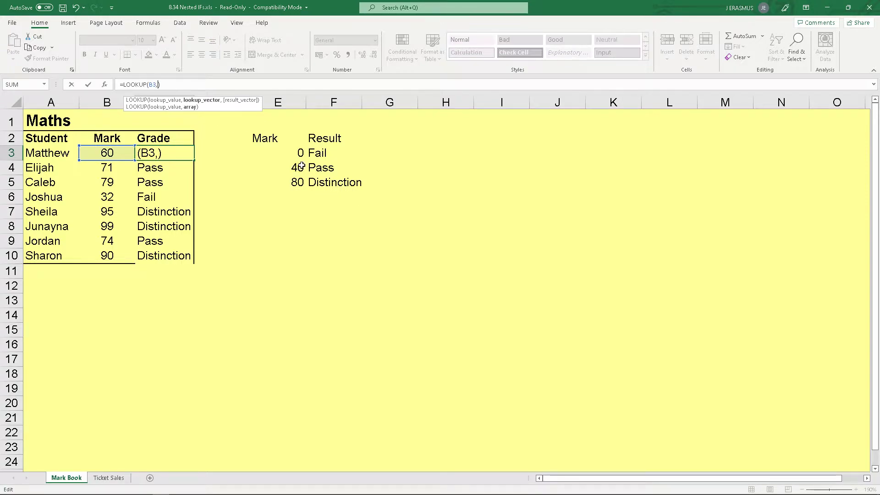
left_click_drag(304, 155, 288, 171)
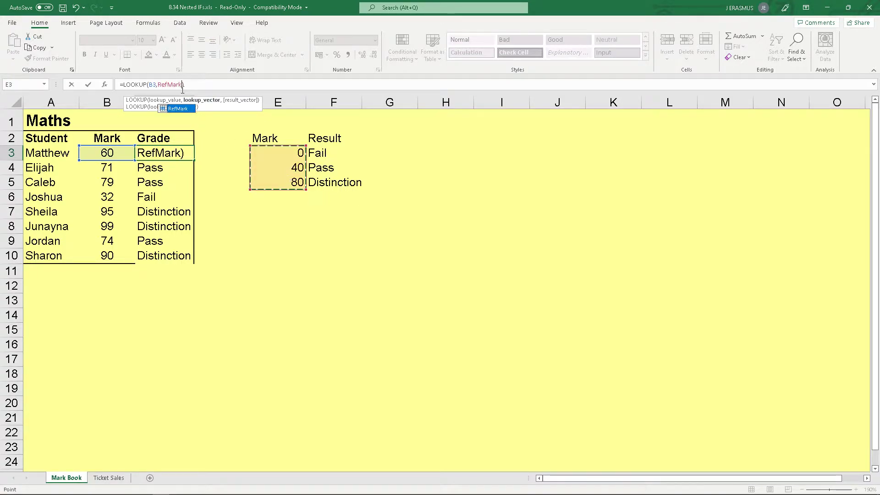
type(",")
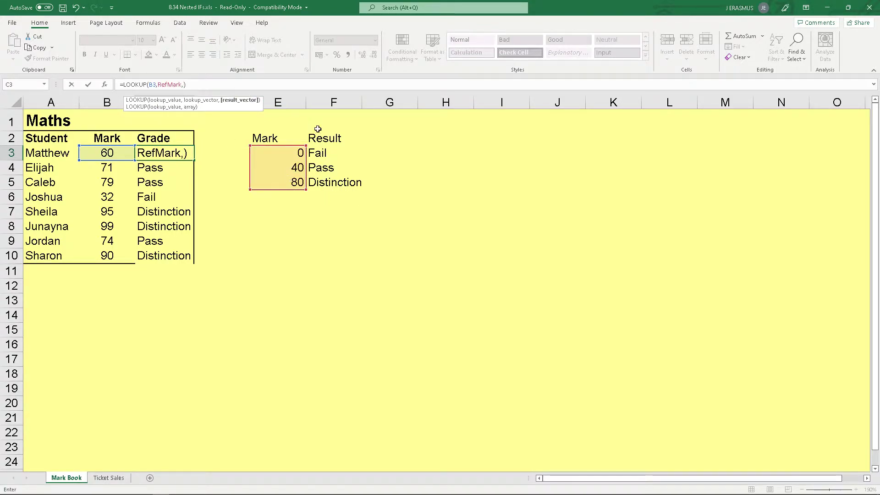
left_click_drag(338, 153, 342, 182)
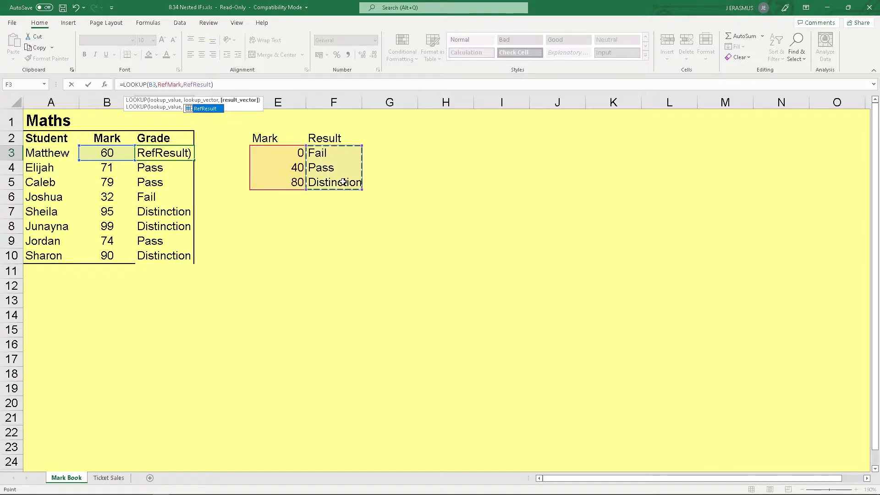
type("(")
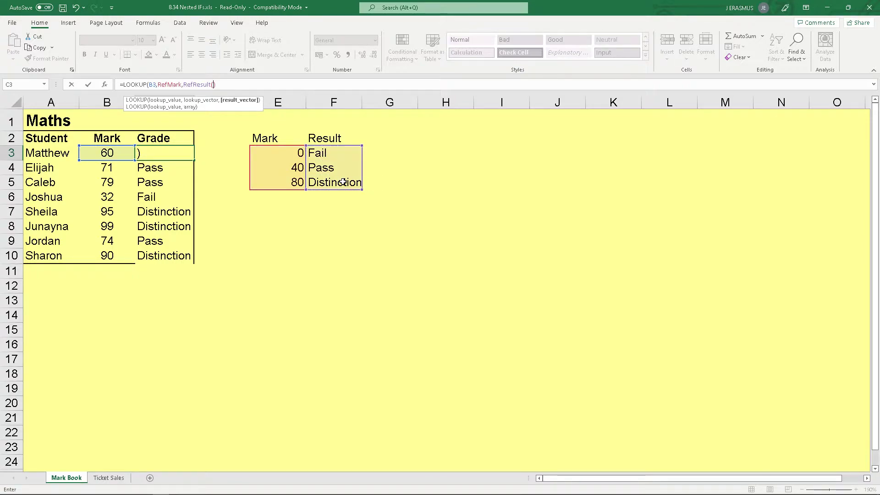
key("BackSpace")
key("Return")
Fill the named-range LOOKUP formula from C3 down to C10 and check the copies in formula view
key("Up")
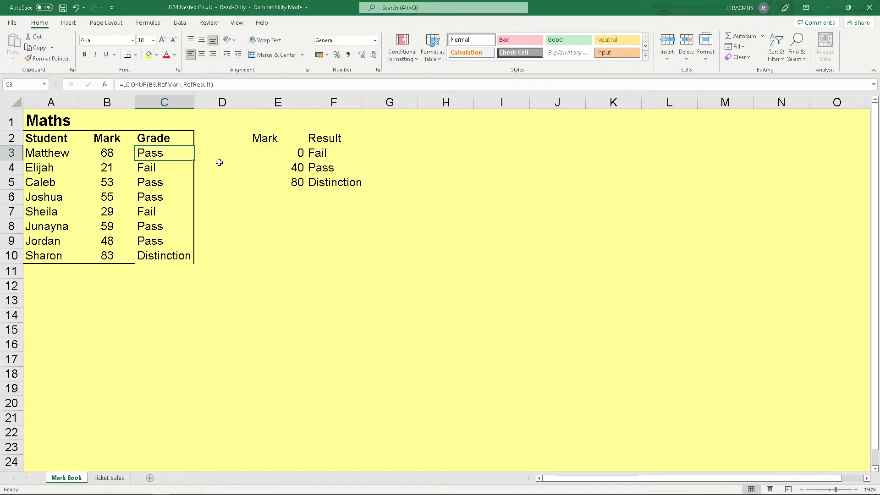
left_click_drag(195, 160, 190, 263)
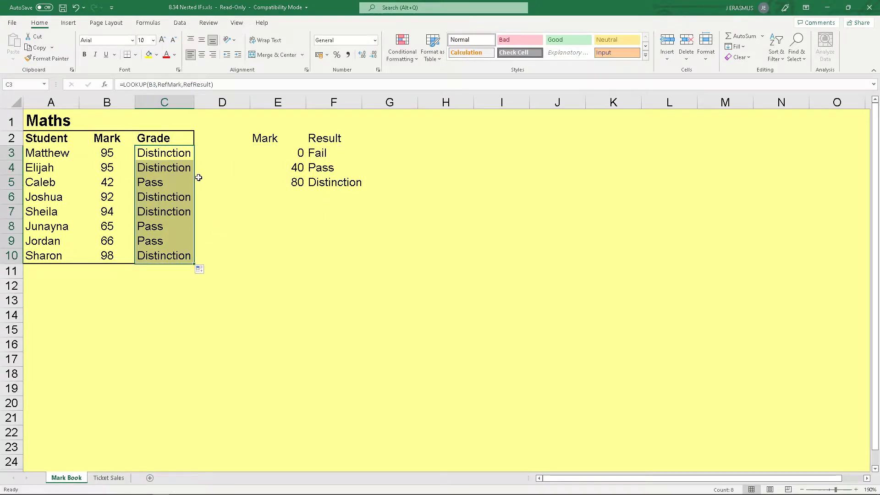
key("ctrl+grave")
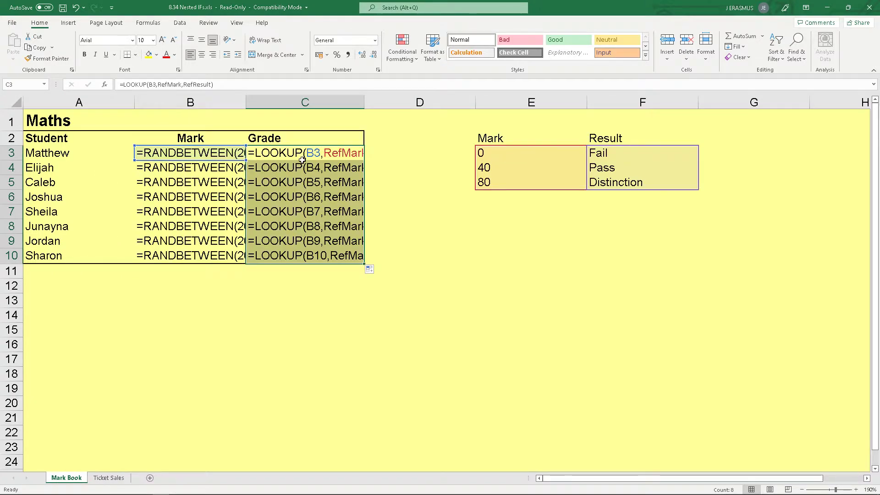
key("ctrl+grave")
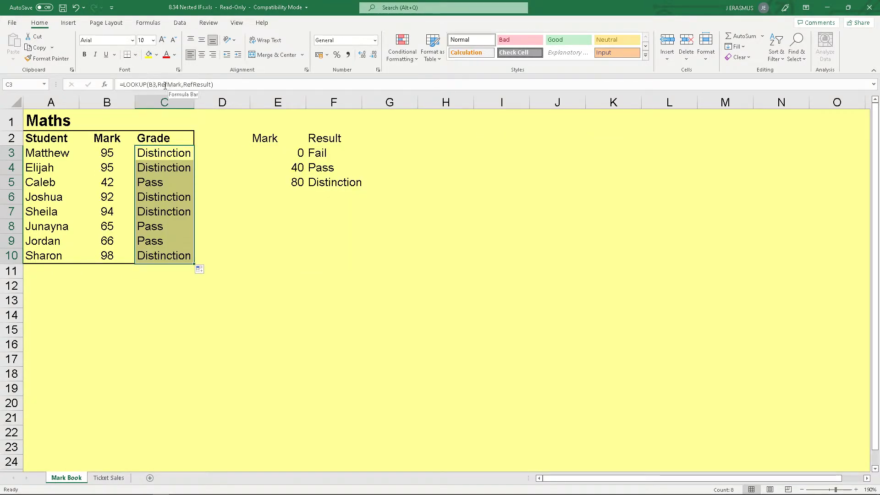
left_click(243, 197)
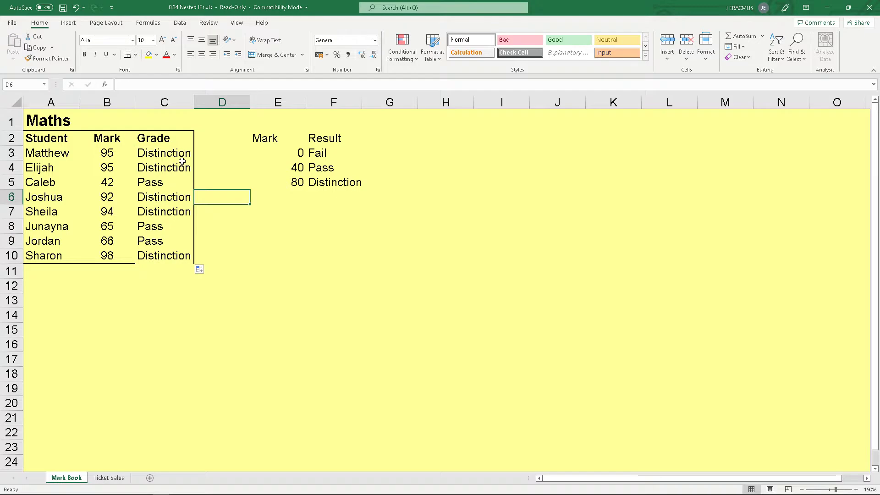
left_click(369, 242)
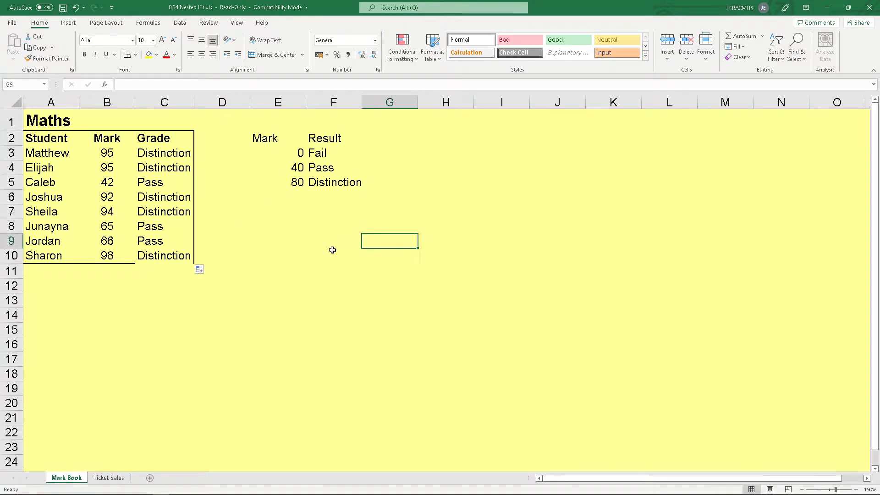
Check the activity instructions in the browser PDF and examine the category price table on the Ticket Sales worksheet in Excel
key("alt+Tab")
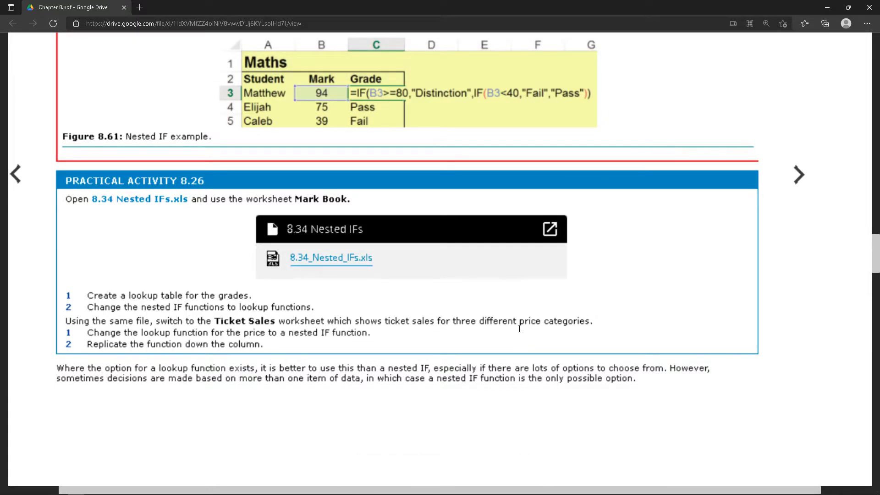
key("alt+Tab")
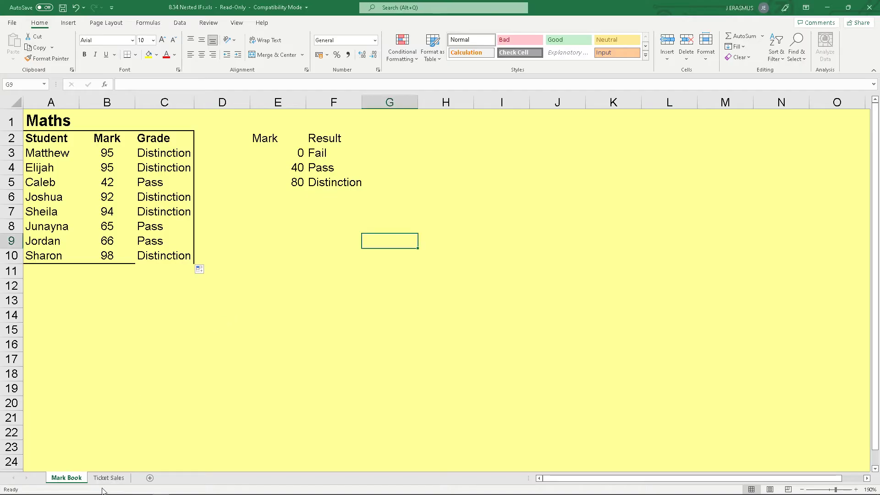
left_click(110, 479)
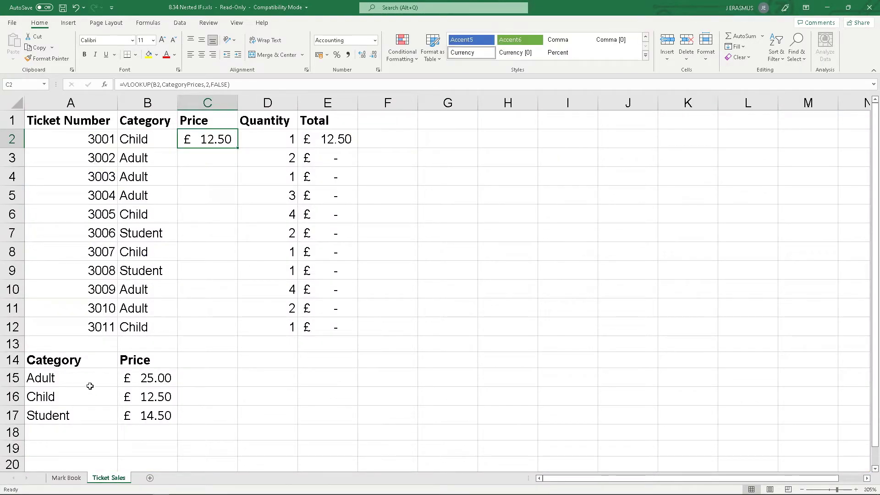
left_click_drag(62, 381, 64, 416)
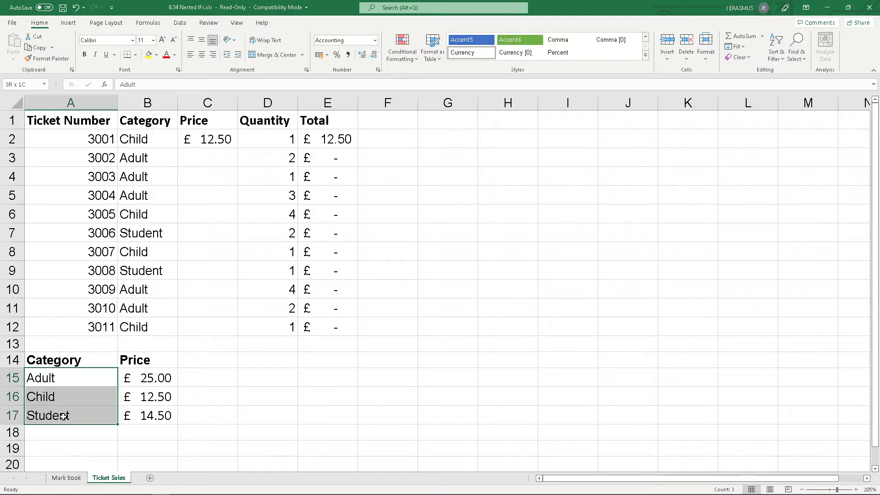
left_click(140, 377)
left_click(157, 402)
left_click(158, 415)
left_click(170, 378)
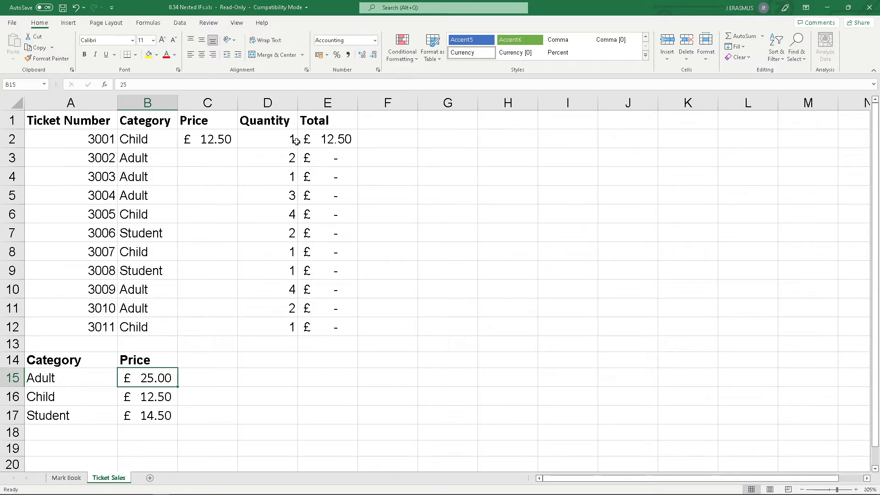
Recheck the activity instructions in the browser PDF and, back in Excel, replace C2's VLOOKUP with the formula start =IF(B2=A15,B15,
key("alt+Tab")
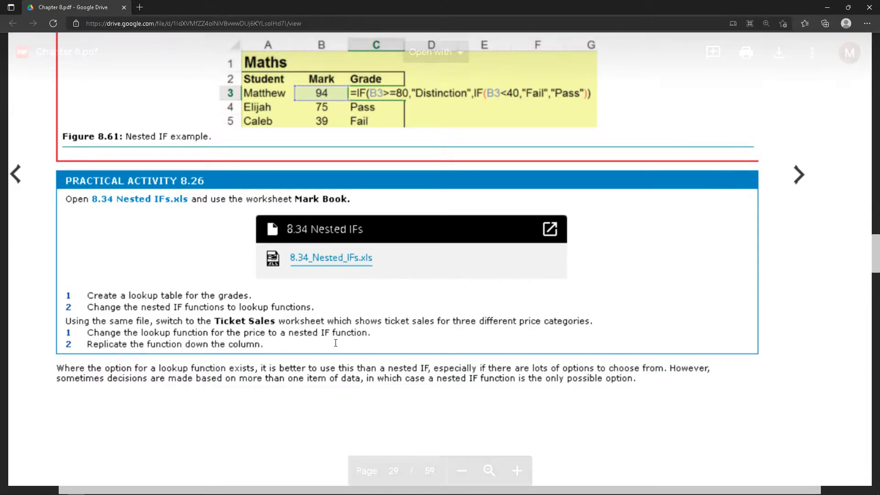
key("alt+Tab")
left_click(211, 139)
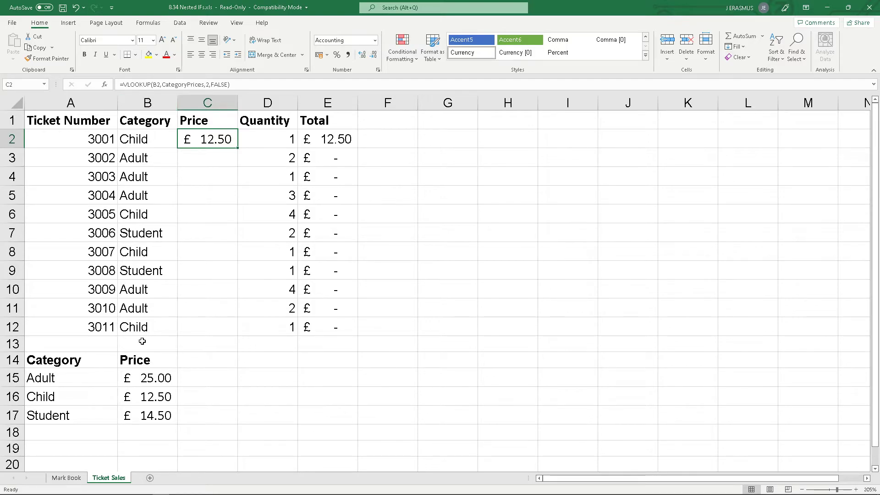
left_click_drag(237, 85, 124, 86)
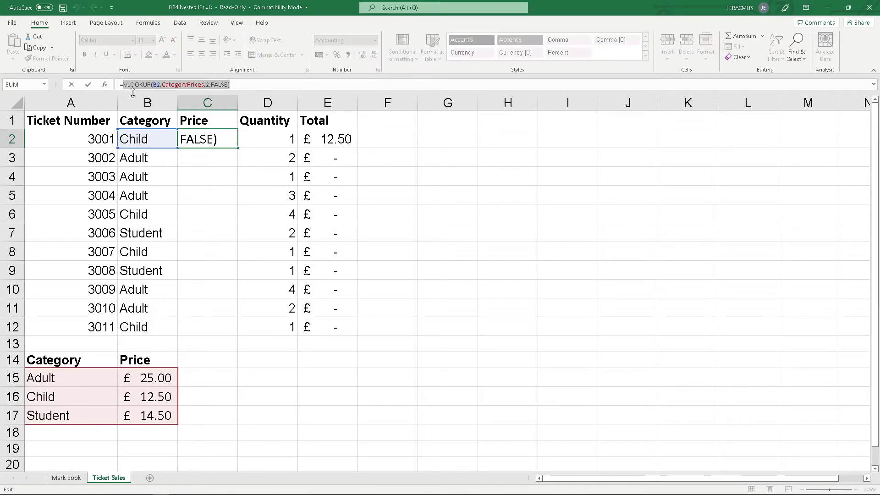
type("IF(")
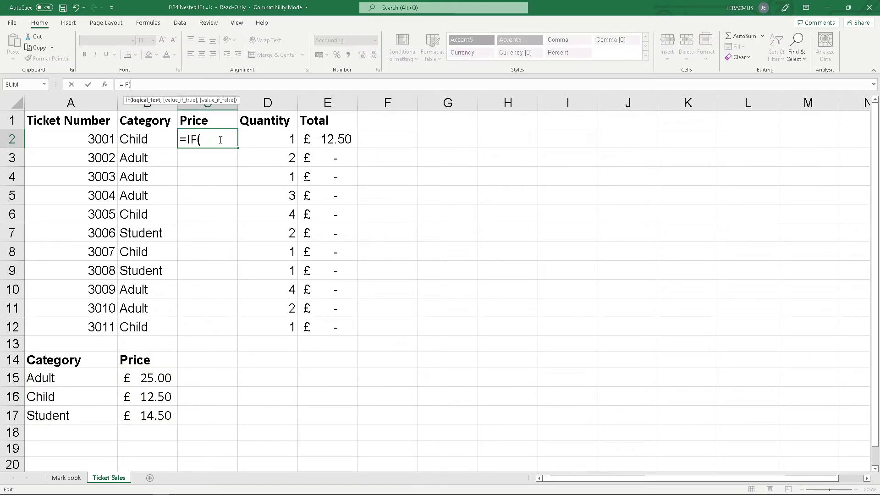
left_click(152, 140)
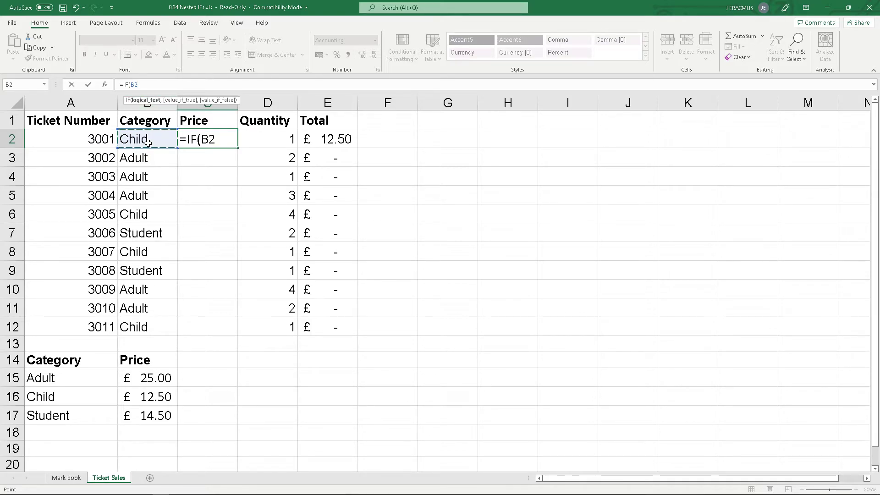
type("=")
left_click(86, 382)
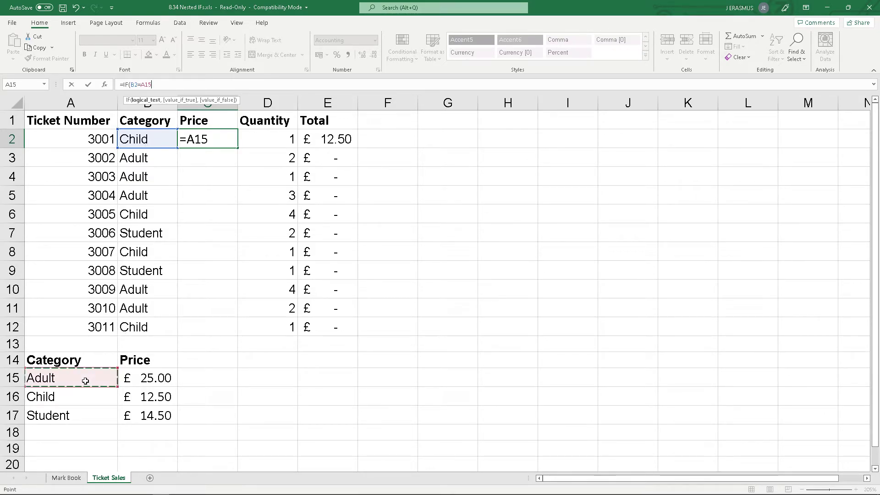
type(",")
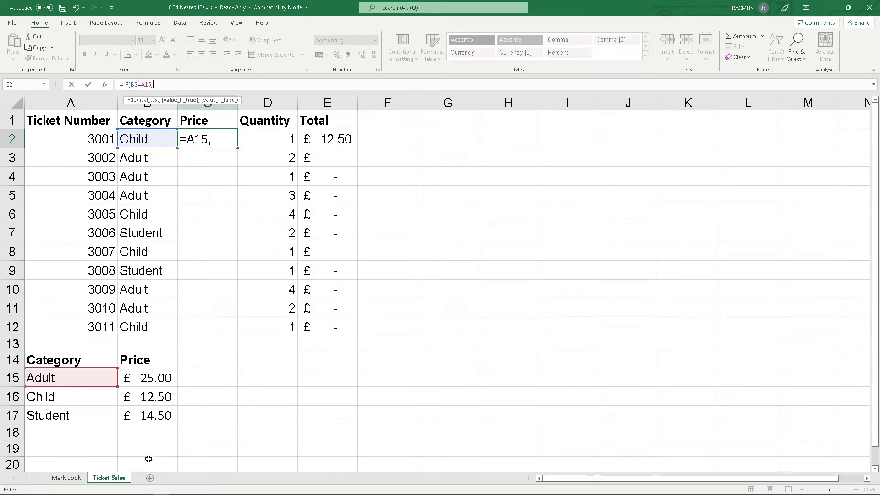
left_click(162, 378)
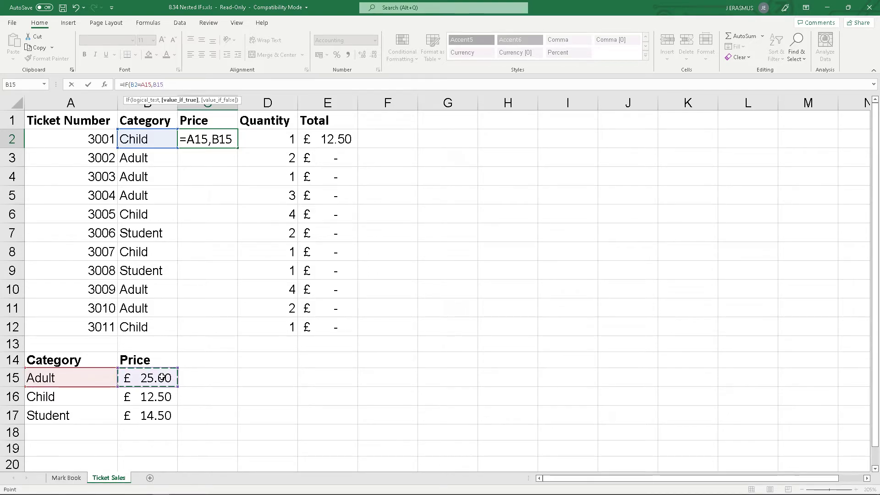
type(",")
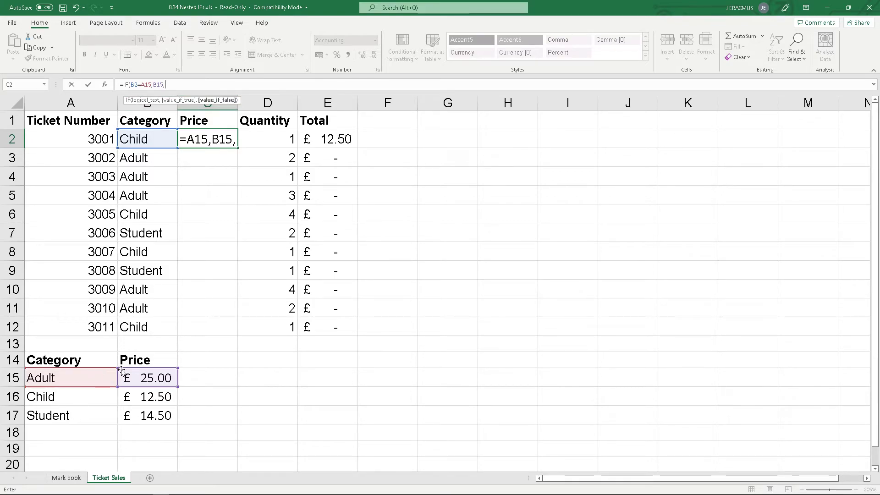
Add a nested IF to the C2 formula that tests B2=A16 and returns B16 when true
type("IF(")
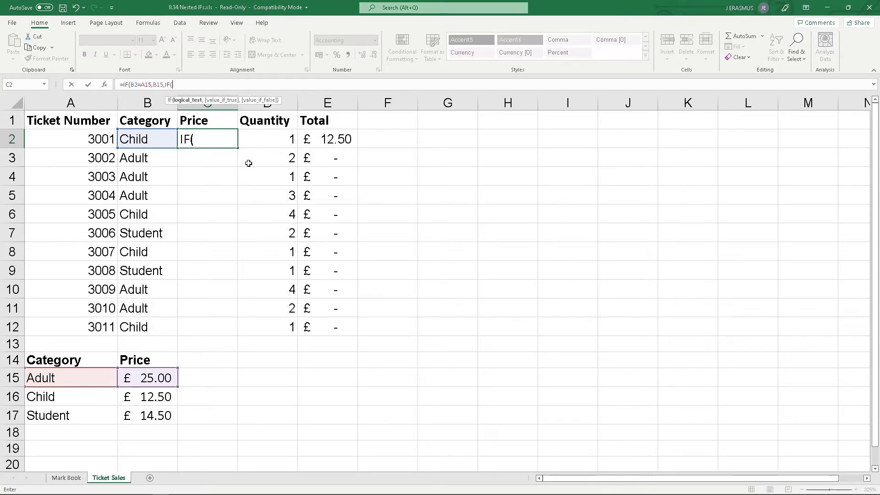
left_click(148, 139)
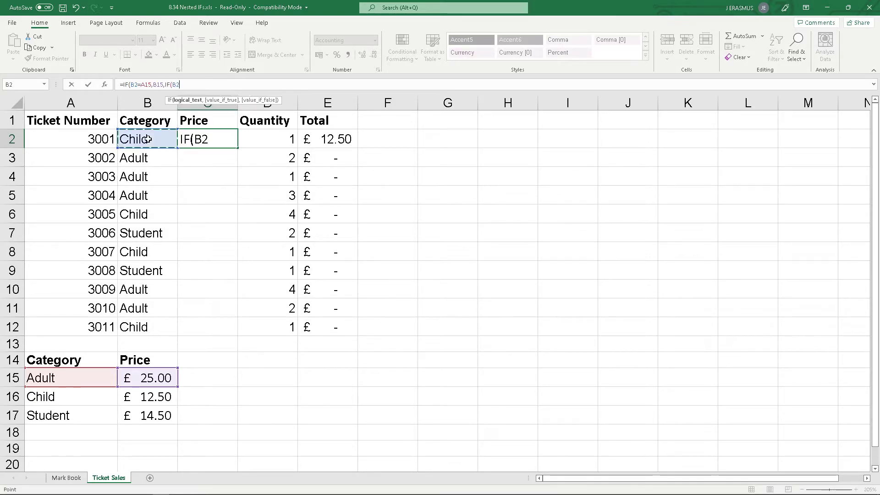
left_click(80, 401)
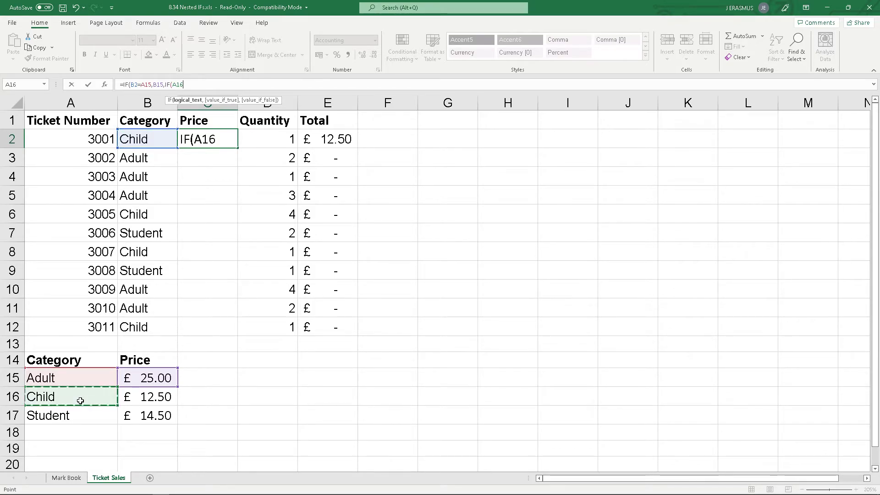
key("BackSpace")
key("BackSpace")
key("BackSpace")
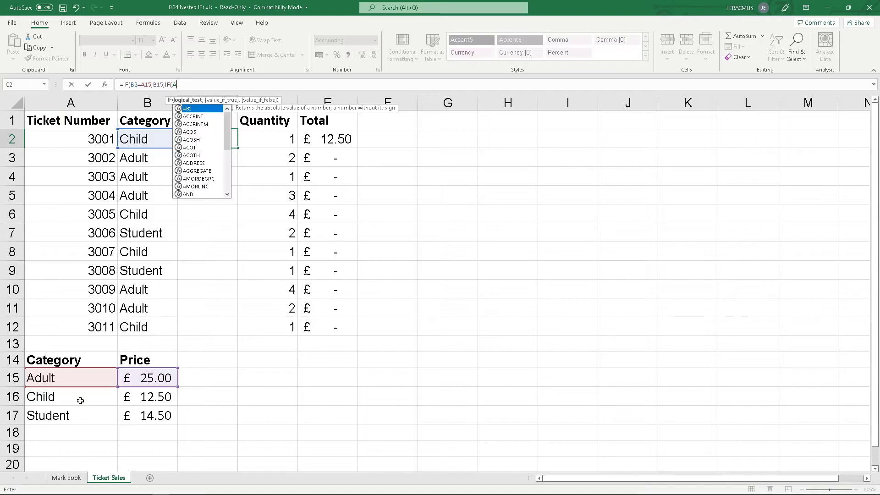
left_click(150, 140)
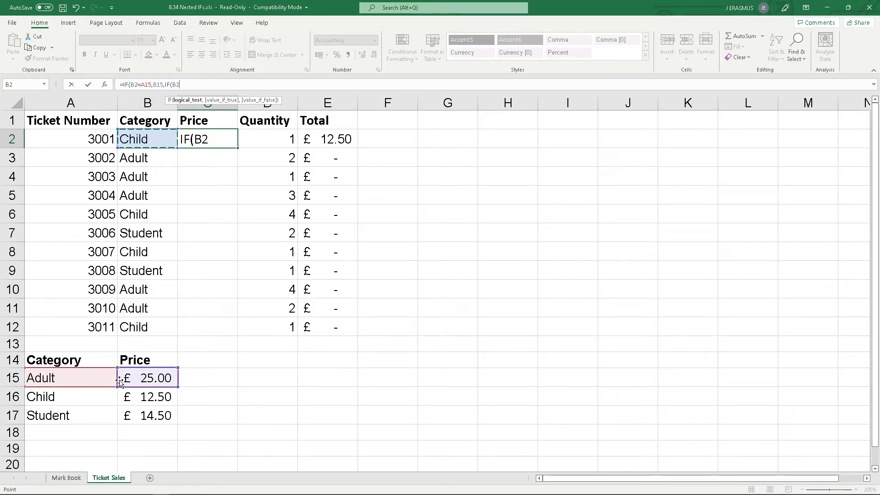
type("=")
left_click(86, 399)
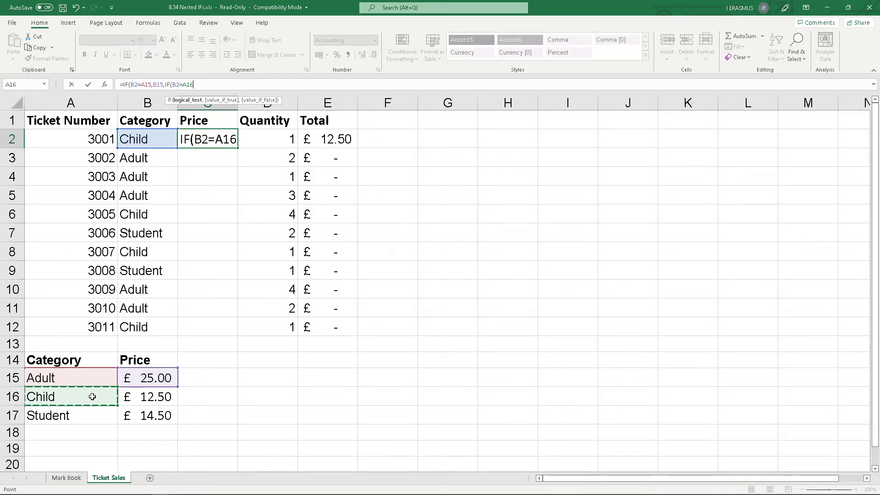
type(",")
left_click(160, 401)
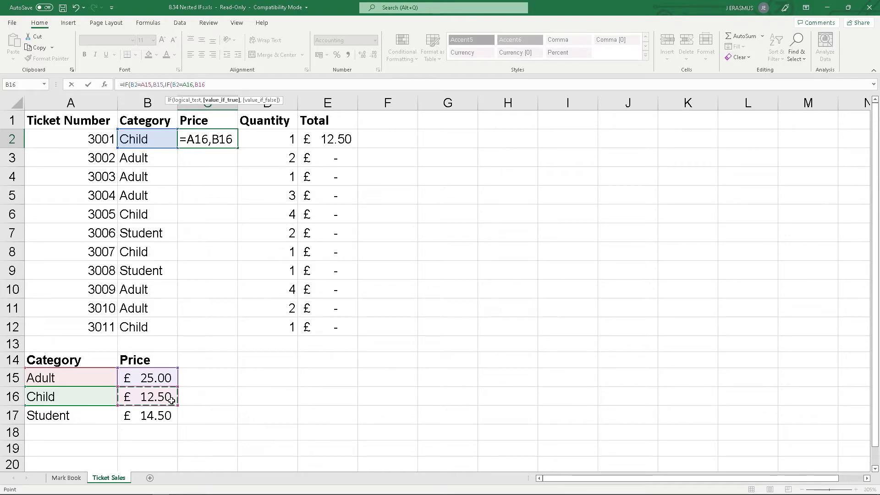
type(",")
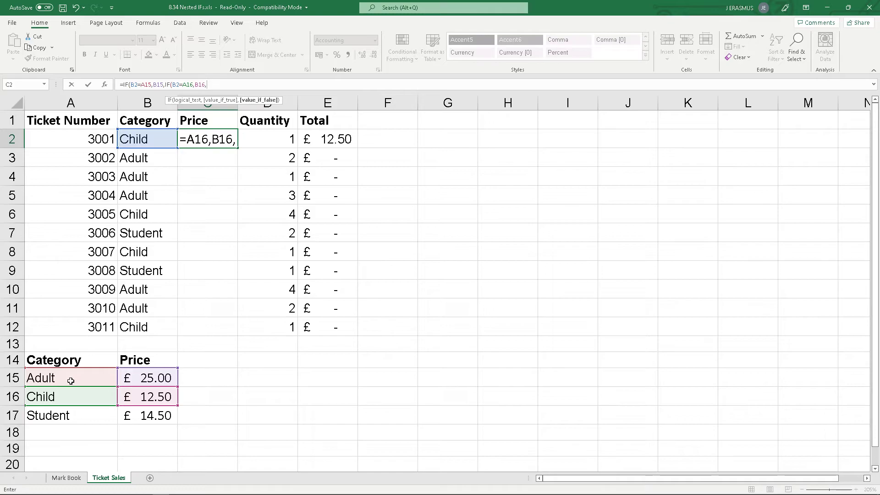
Finish the C2 formula with B17 as the final alternative, giving =IF(B2=A15,B15,IF(B2=A16,B16,B17))
left_click(145, 416)
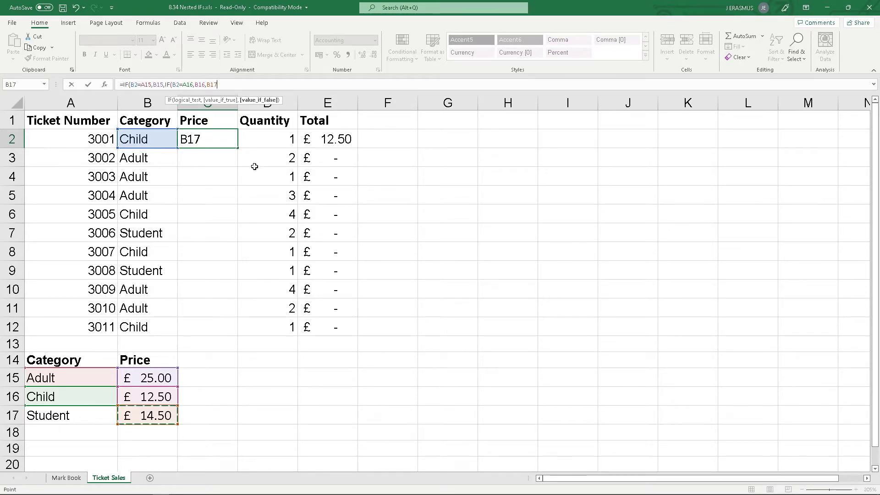
type(")")
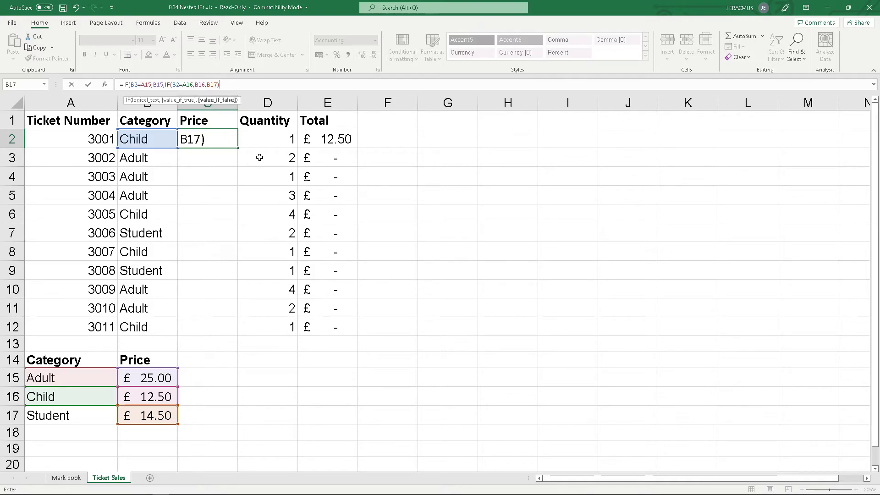
type(")")
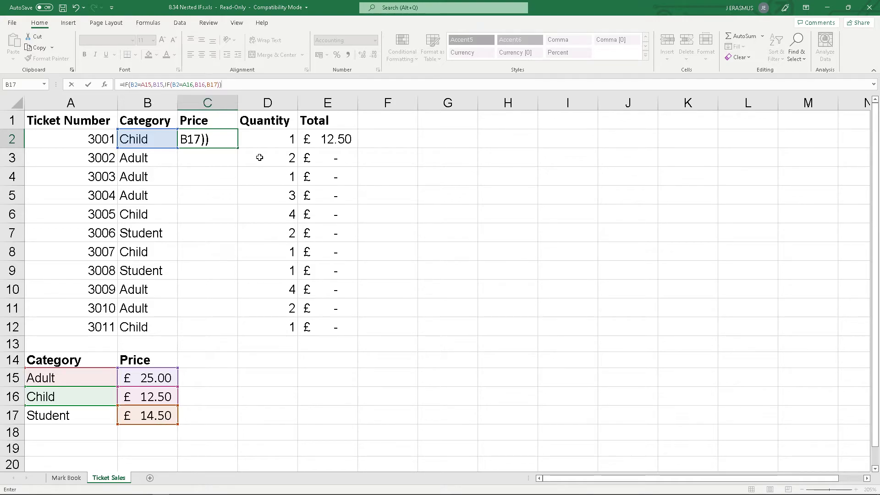
key("Return")
key("Up")
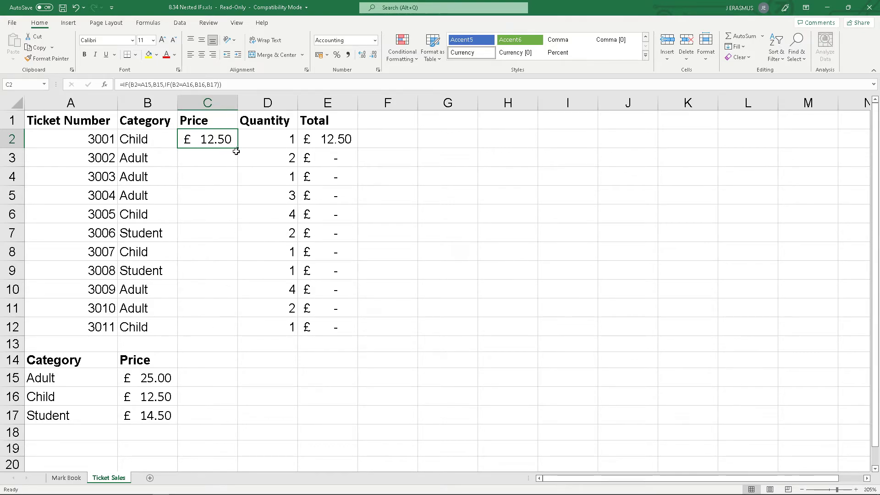
Fill the nested IF formula from C2 down to C12 and inspect the formulas in C3 and C2
left_click_drag(238, 147, 239, 333)
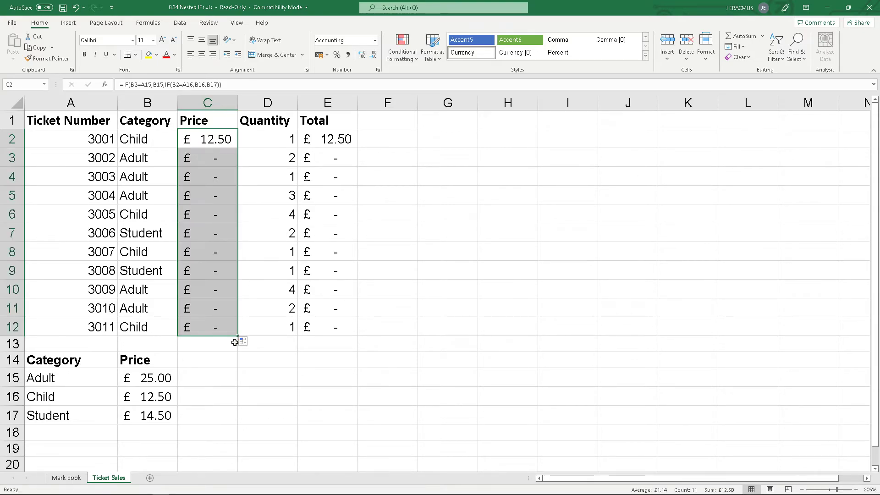
left_click(212, 162)
left_click(221, 138)
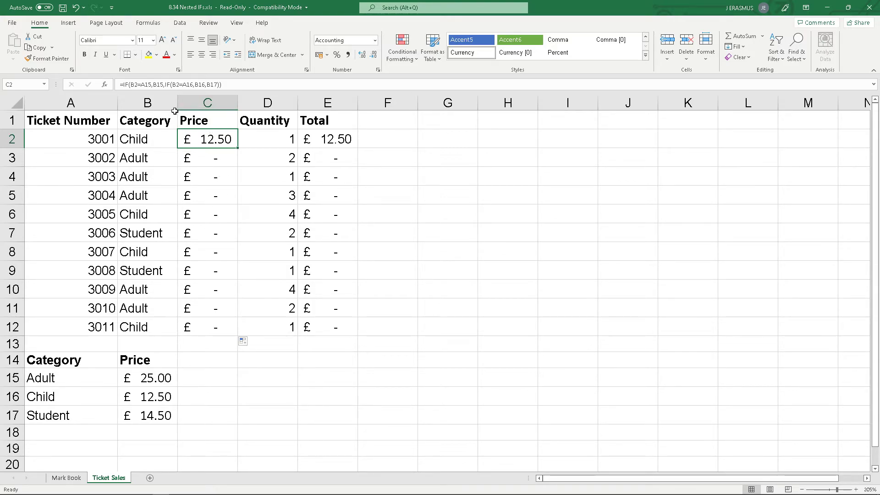
Name the adult price cell B15 AdultPrice and the child price cell B16 ChildPrice
left_click(157, 381)
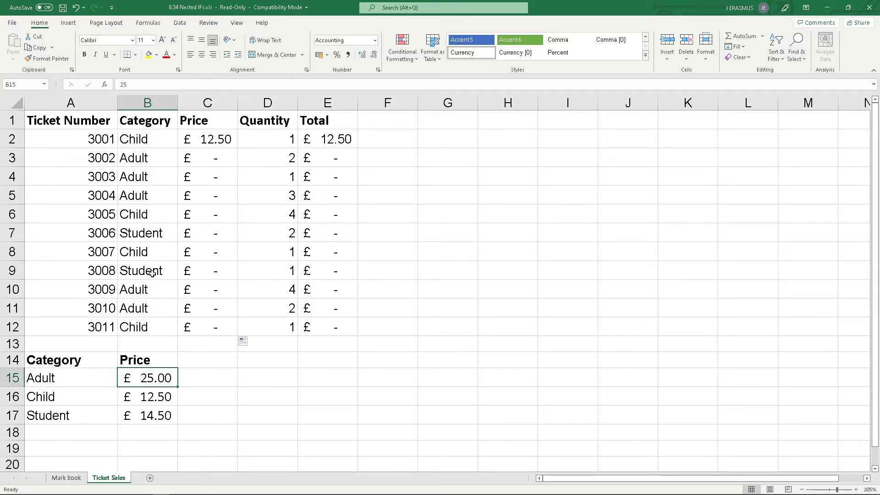
left_click(24, 85)
type("AdultPrice")
left_click(209, 139)
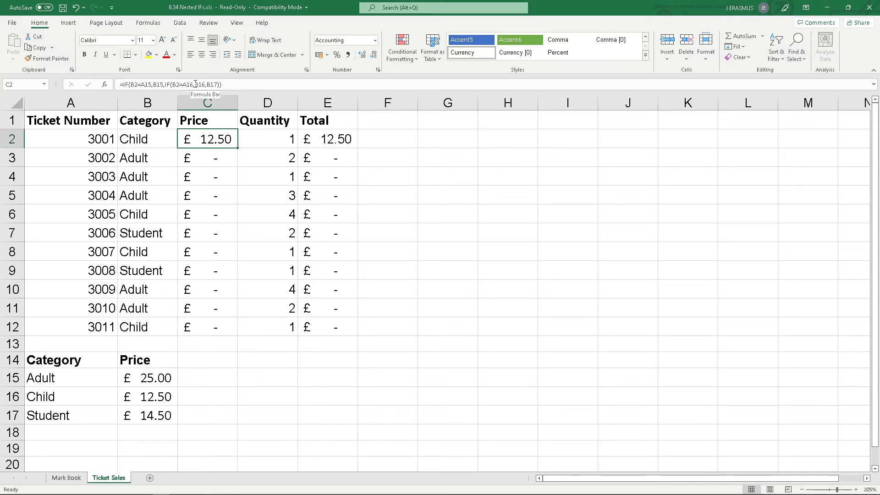
left_click(158, 390)
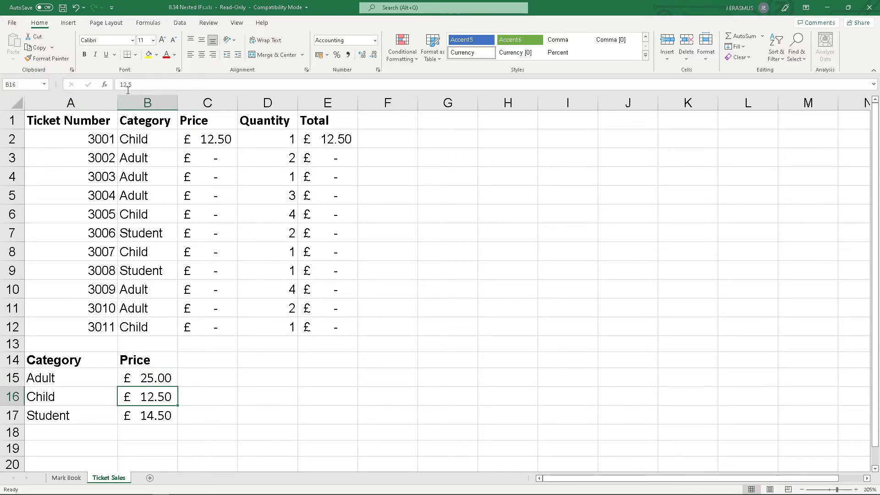
left_click(23, 85)
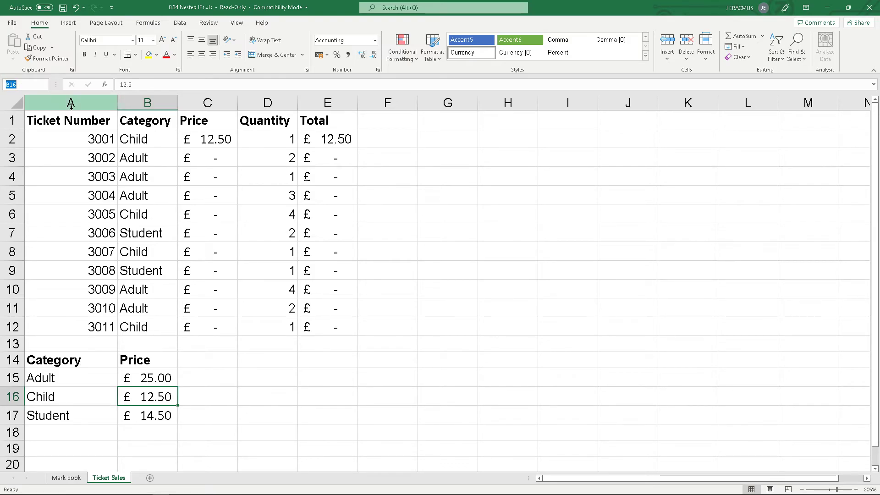
type("ChildPrice")
key("Return")
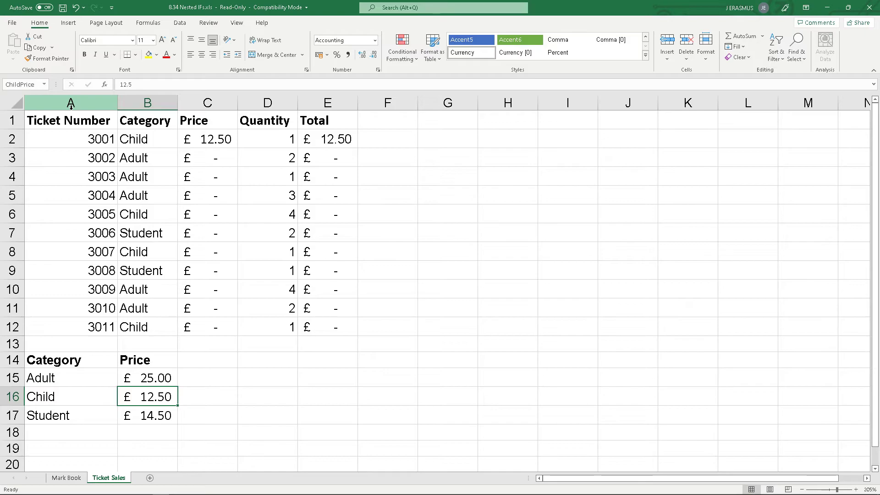
Name the student price cell B17 StudentPrice
key("Down")
left_click(23, 85)
type("Stude")
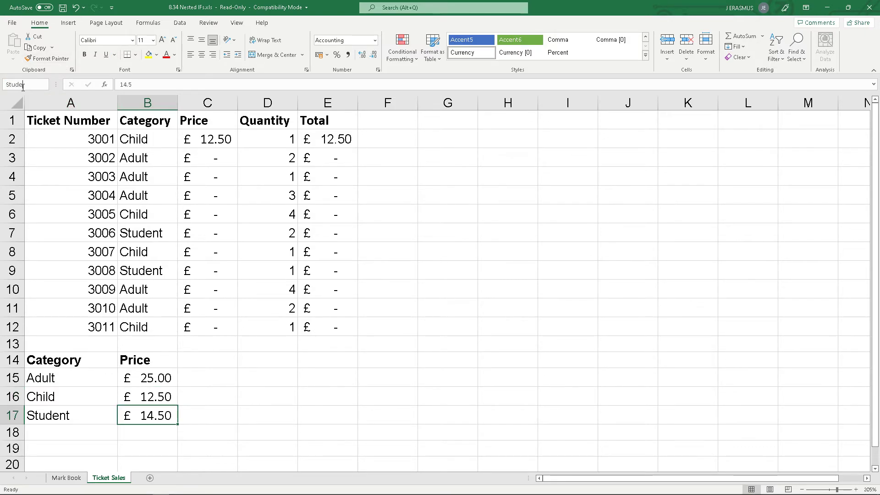
type("ntPricee")
key("Return")
Check the names assigned to the price cells B15, B16 and B17
left_click(156, 382)
left_click(156, 395)
left_click(155, 415)
left_click(156, 396)
left_click(155, 379)
left_click(156, 396)
left_click(155, 415)
left_click(156, 396)
left_click(156, 378)
Name the category cell A15 AdultCat and the category cell A16 ChildCat
left_click(71, 379)
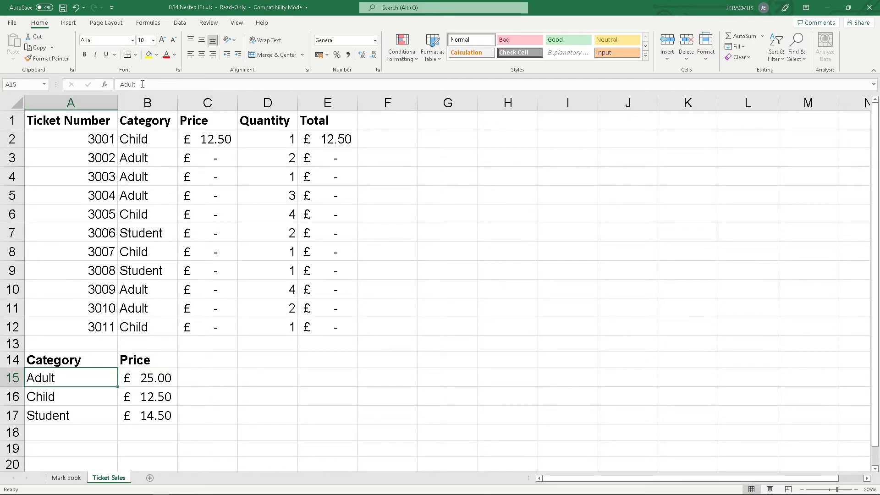
left_click(18, 84)
type("AdultCat")
key("Return")
left_click(66, 396)
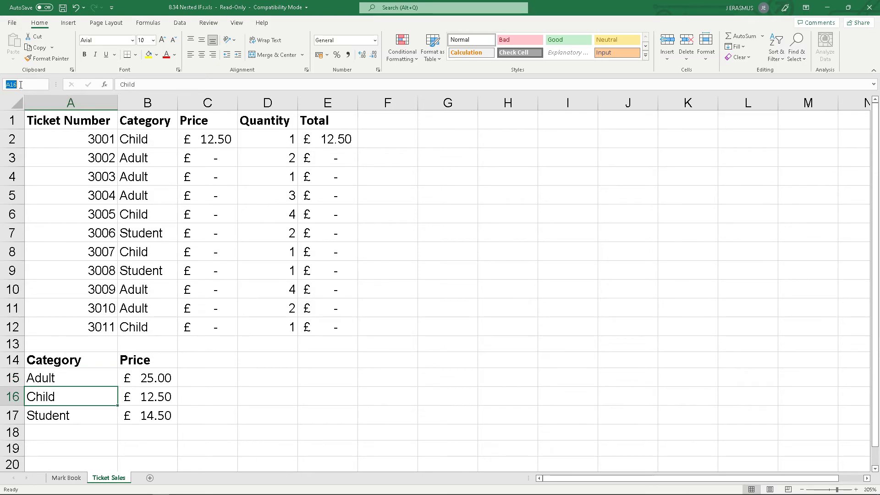
left_click(21, 84)
type("ChildCat")
key("Return")
left_click(69, 431)
left_click(73, 415)
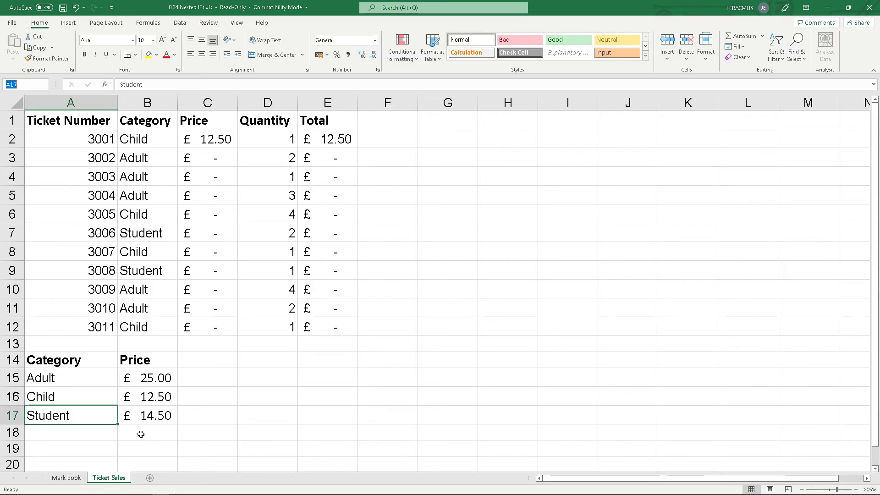
left_click(89, 393)
left_click(88, 374)
left_click(87, 393)
left_click(88, 384)
In the C2 price formula, replace reference A15 with the named cell AdultCat and B15 with AdultPrice
left_click(223, 139)
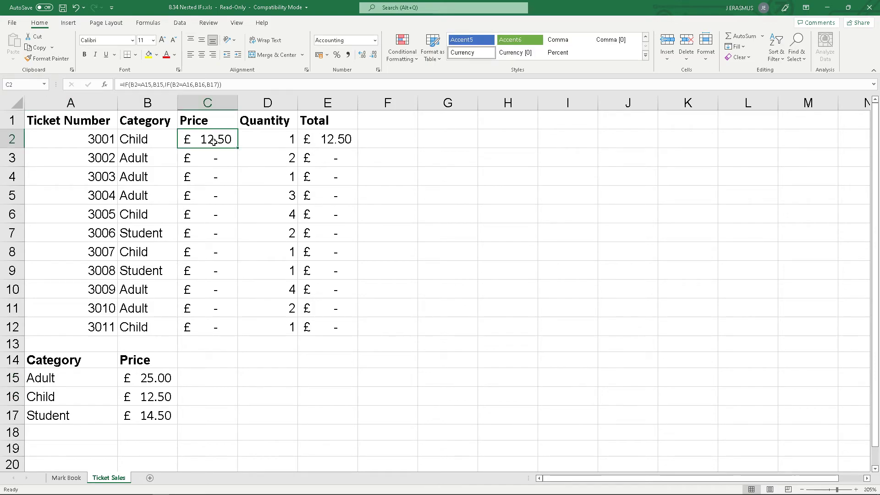
left_click(133, 84)
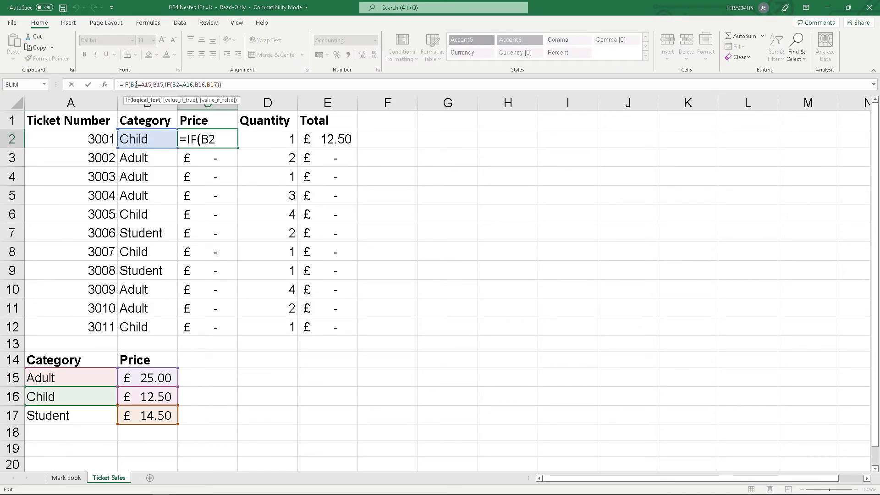
left_click(143, 84)
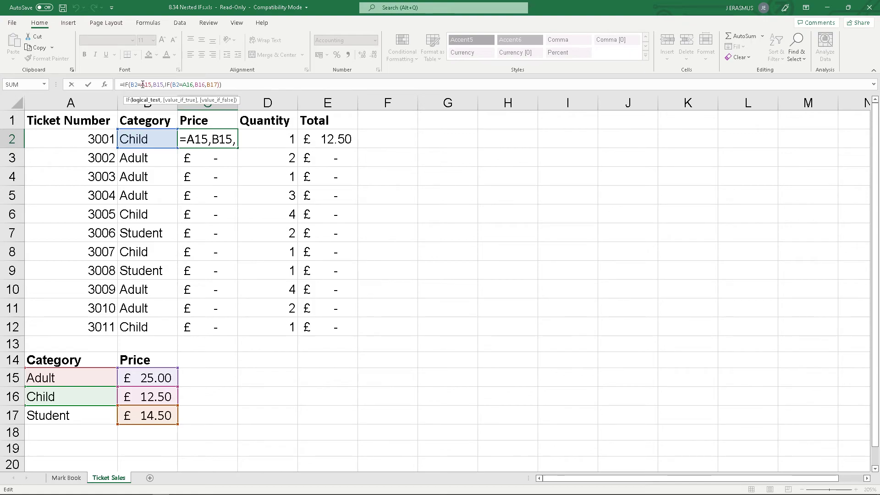
left_click(78, 376)
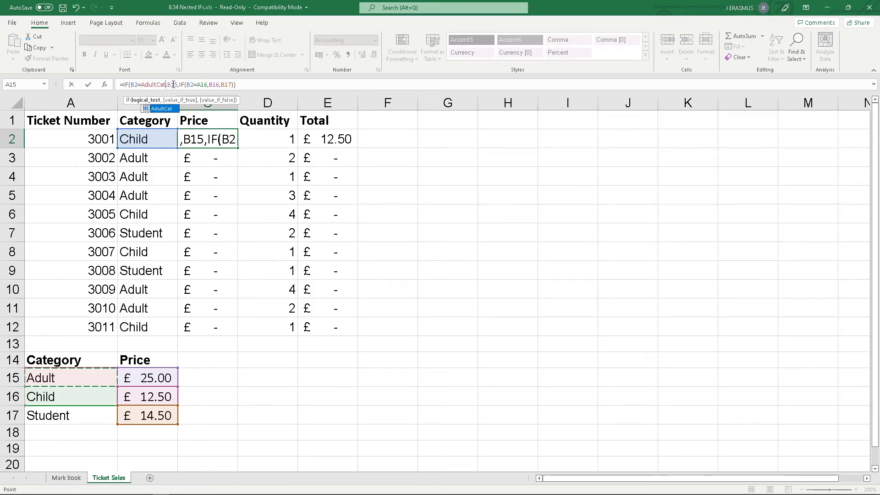
left_click_drag(167, 85, 175, 84)
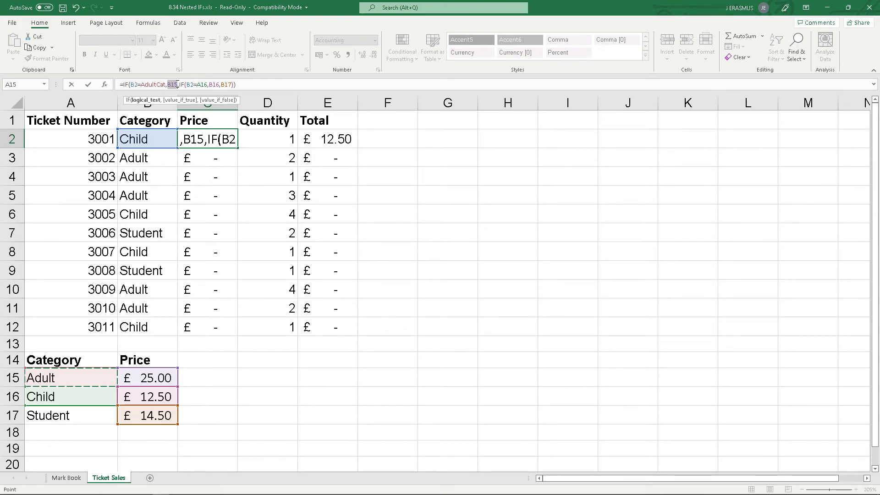
left_click(149, 378)
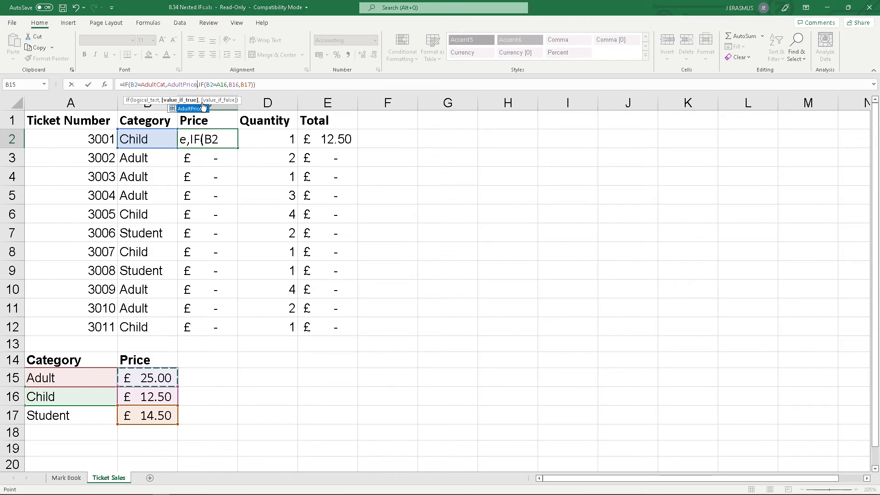
In C2's inner IF, replace A16 with ChildCat, B16 with ChildPrice and B17 with StudentPrice, and commit the formula
left_click(210, 84)
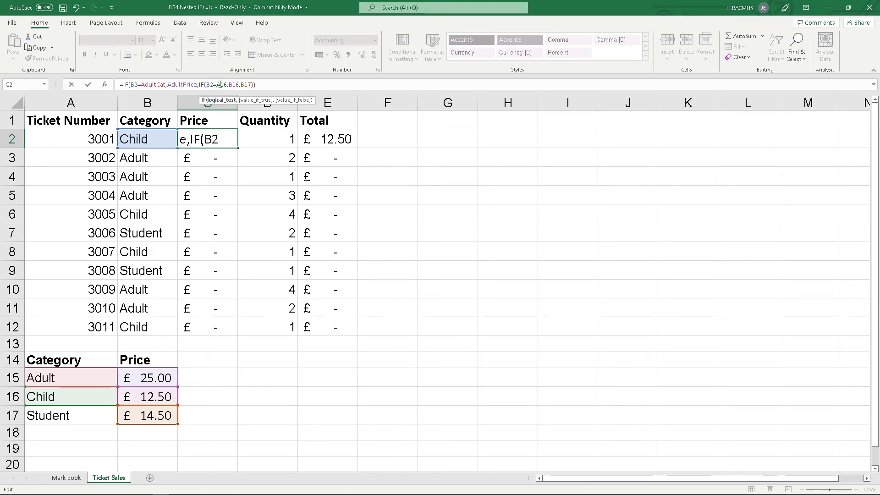
left_click_drag(216, 84, 228, 85)
left_click(82, 399)
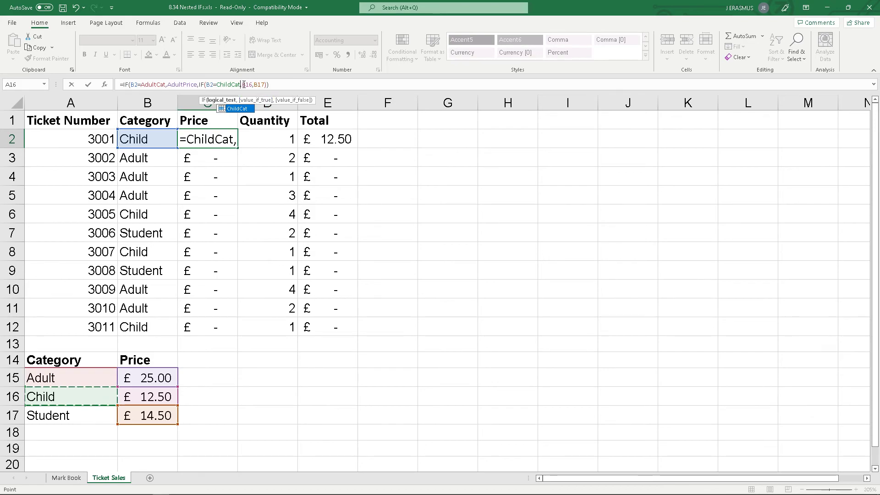
left_click_drag(243, 85, 249, 84)
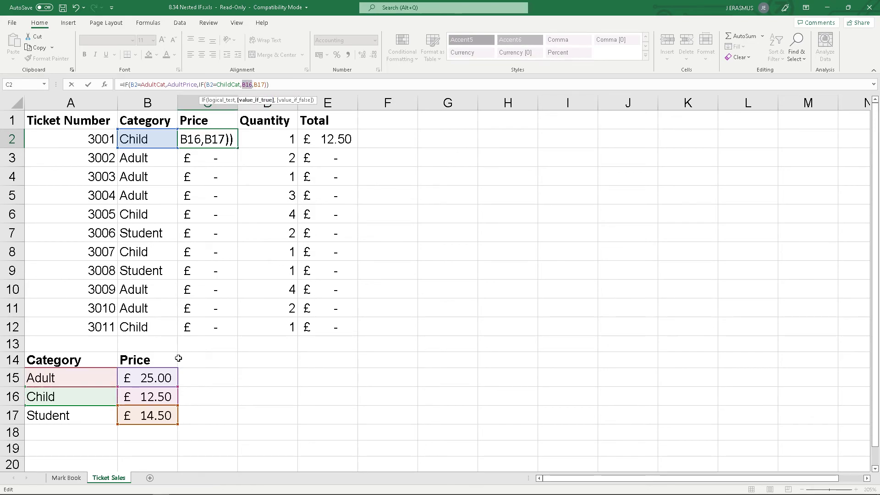
left_click(159, 393)
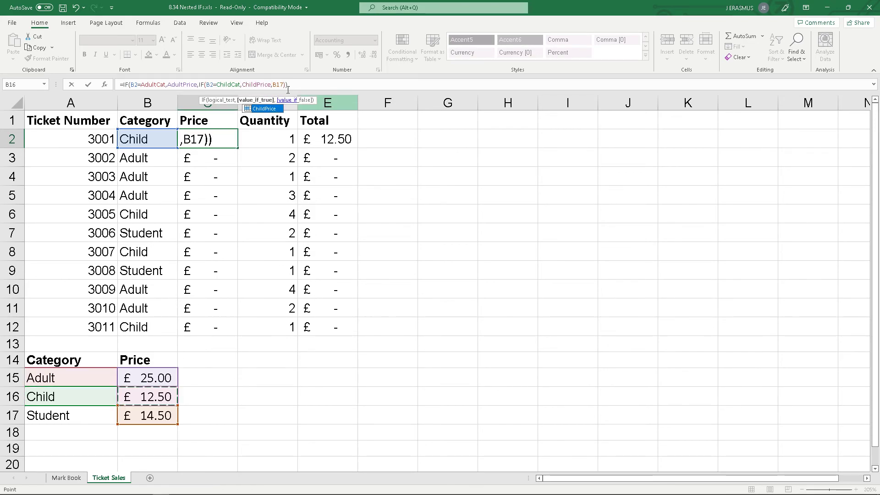
left_click_drag(273, 84, 283, 84)
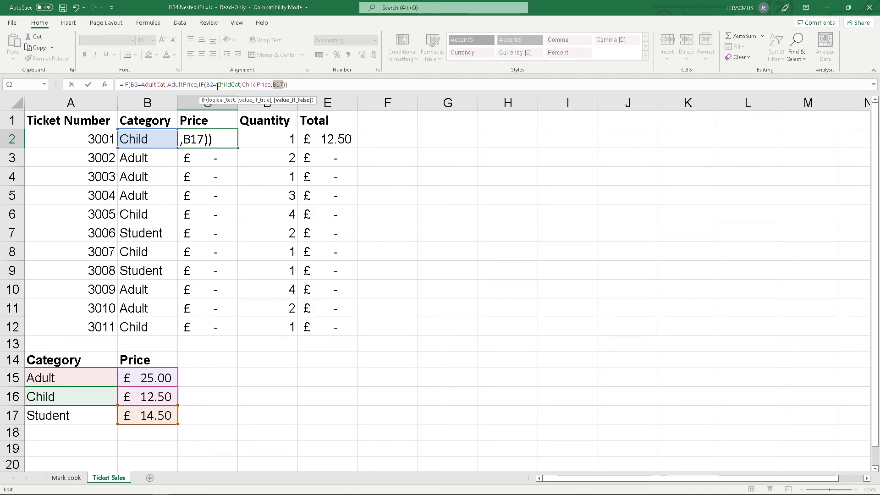
left_click(145, 417)
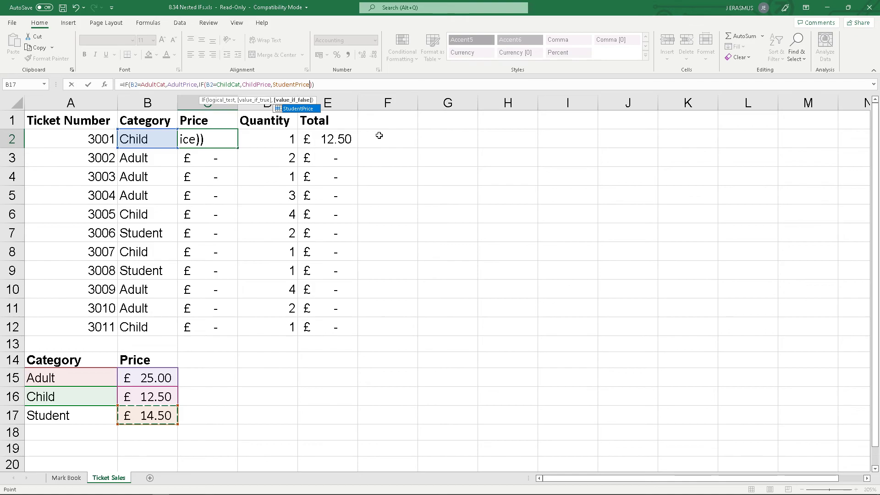
key("Return")
Replicate the nested IF formula from C2 down the Price column to C12
left_click(217, 137)
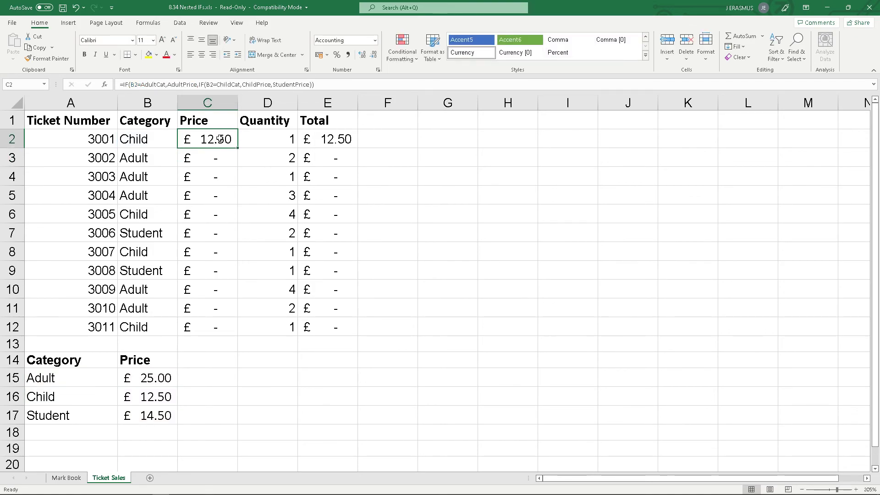
left_click_drag(238, 148, 233, 336)
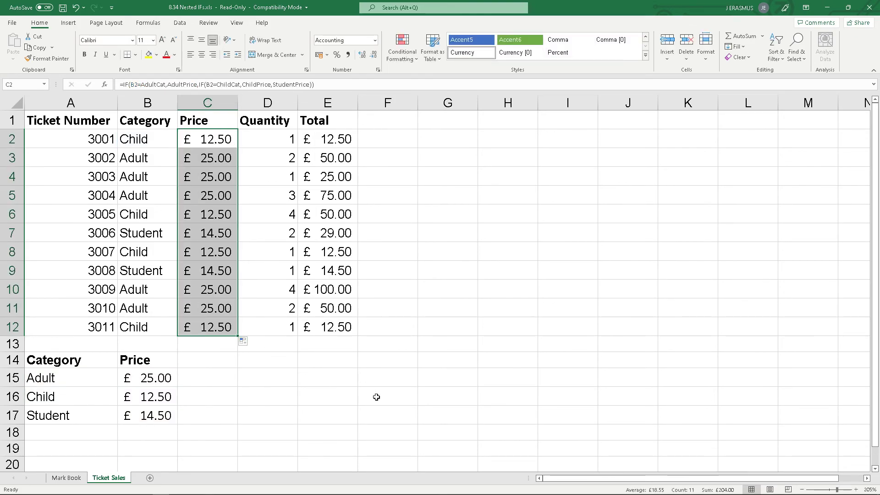
left_click(527, 360)
Reread the Practical Activity 8.26 tasks in the Chapter 8 PDF in the browser and return to the Excel workbook
key("alt+Tab")
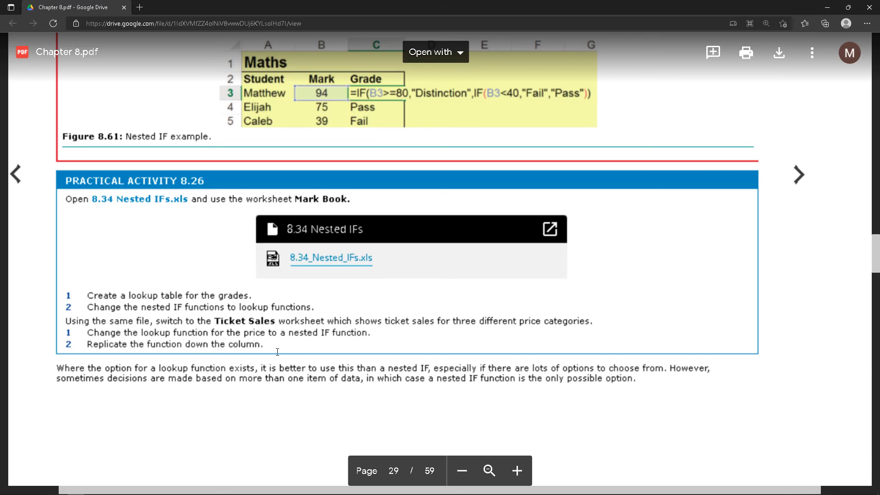
key("alt+Tab")
key("alt+Tab")
key("alt+Tab")
Examine the replicated nested IF formulas in the Price column between C2 and C12
left_click(209, 158)
left_click(204, 177)
left_click(225, 230)
left_click(223, 270)
left_click(230, 327)
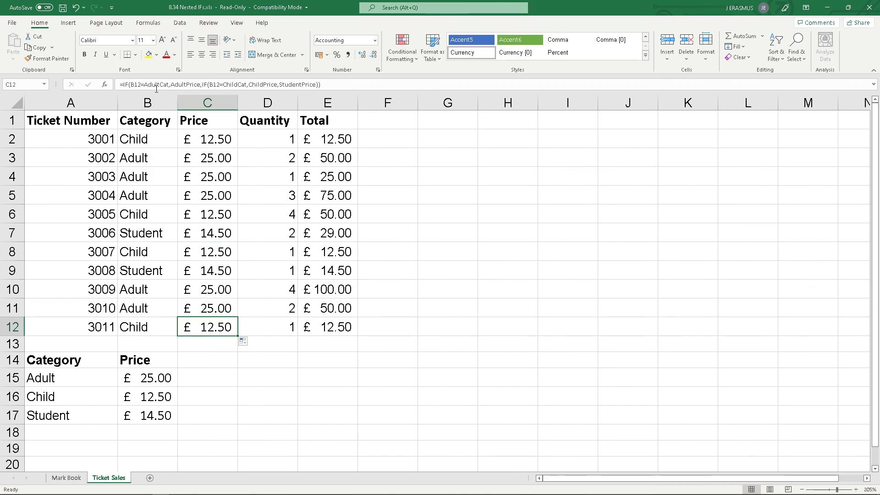
left_click(223, 294)
left_click(221, 272)
left_click(220, 252)
left_click(219, 233)
left_click(219, 215)
left_click(219, 196)
left_click(219, 177)
left_click(220, 158)
left_click(220, 139)
Compare the names of the price cells in the lower category table with the references used in C2's formula
left_click(468, 302)
left_click(138, 382)
left_click(146, 399)
left_click(149, 428)
left_click(156, 397)
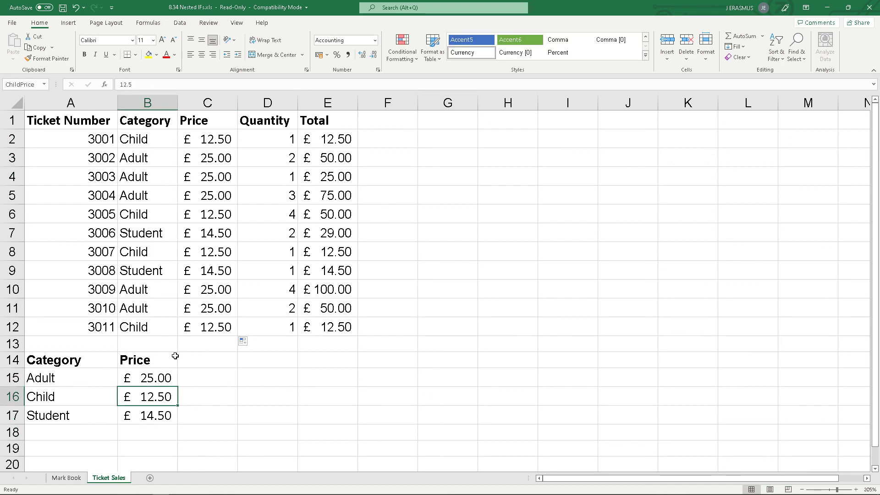
left_click(207, 184)
left_click(209, 139)
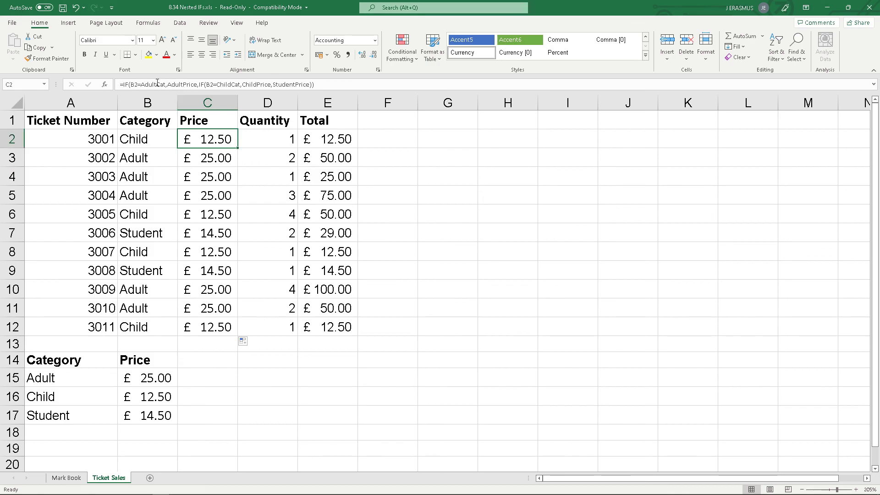